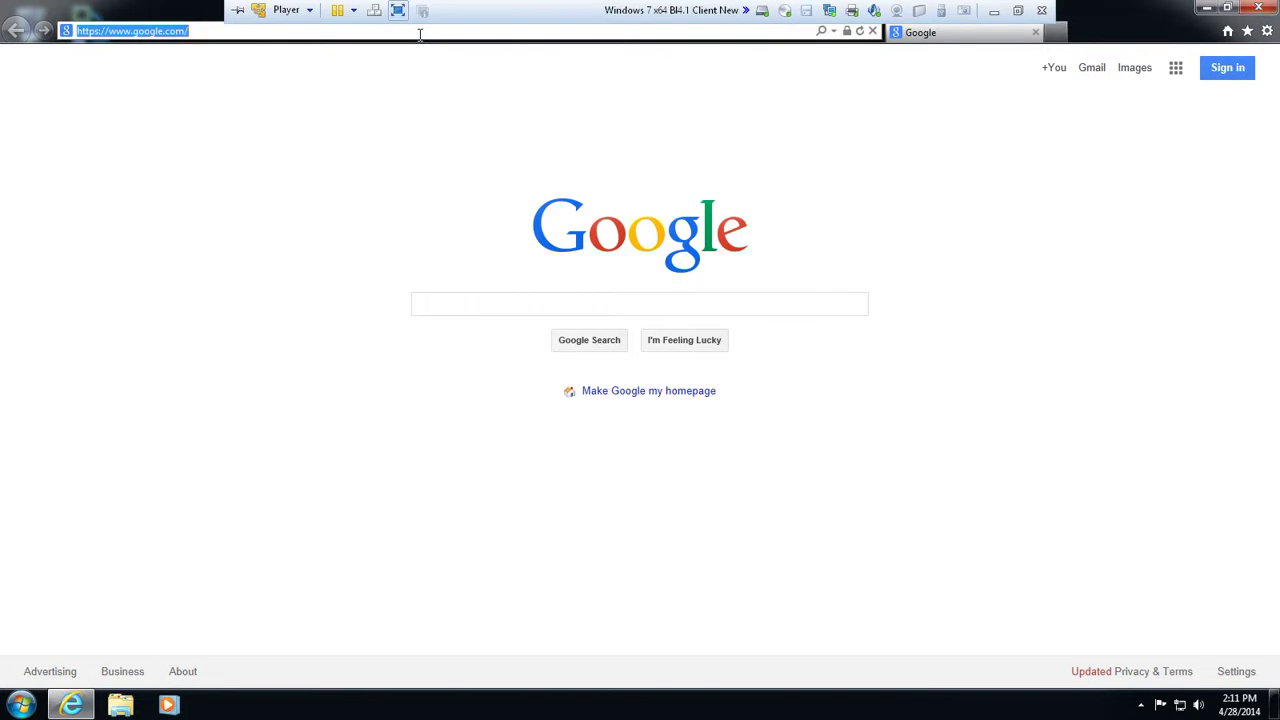
Load sap.com/learnbi and look over the list of BI 4.x product tutorials
text(sap.com/)
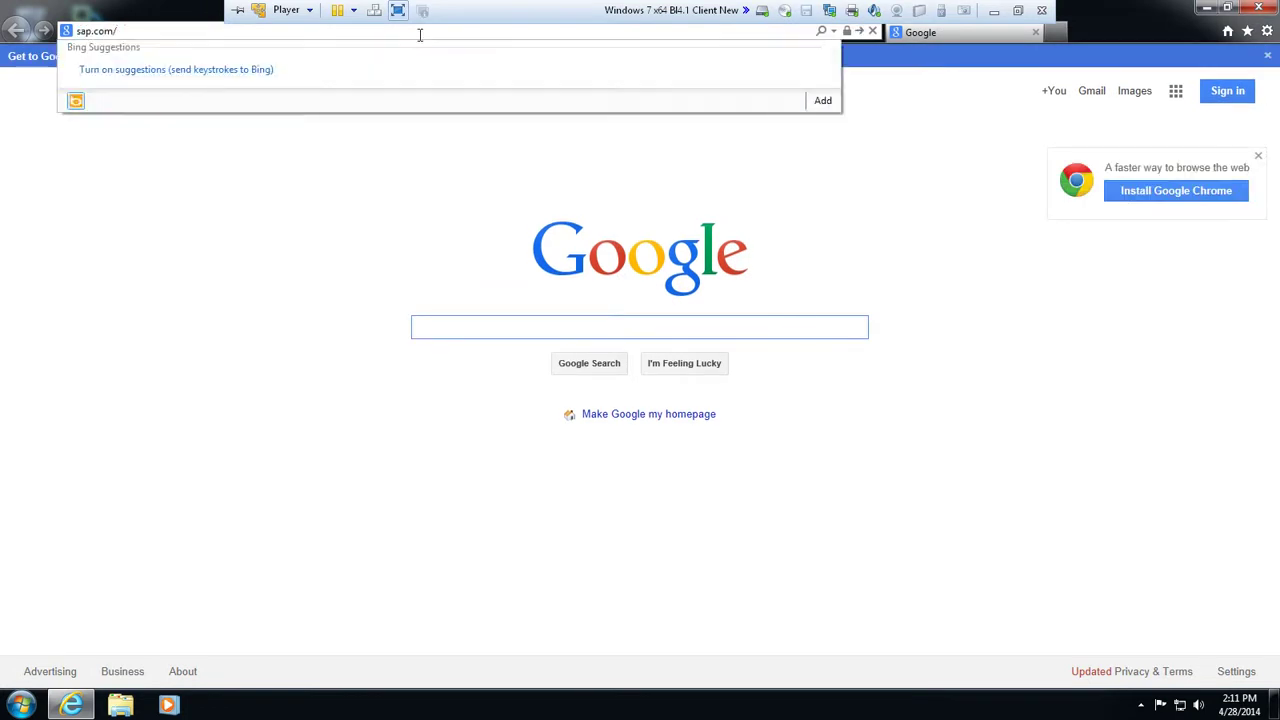
text(learnbi)
key(Return)
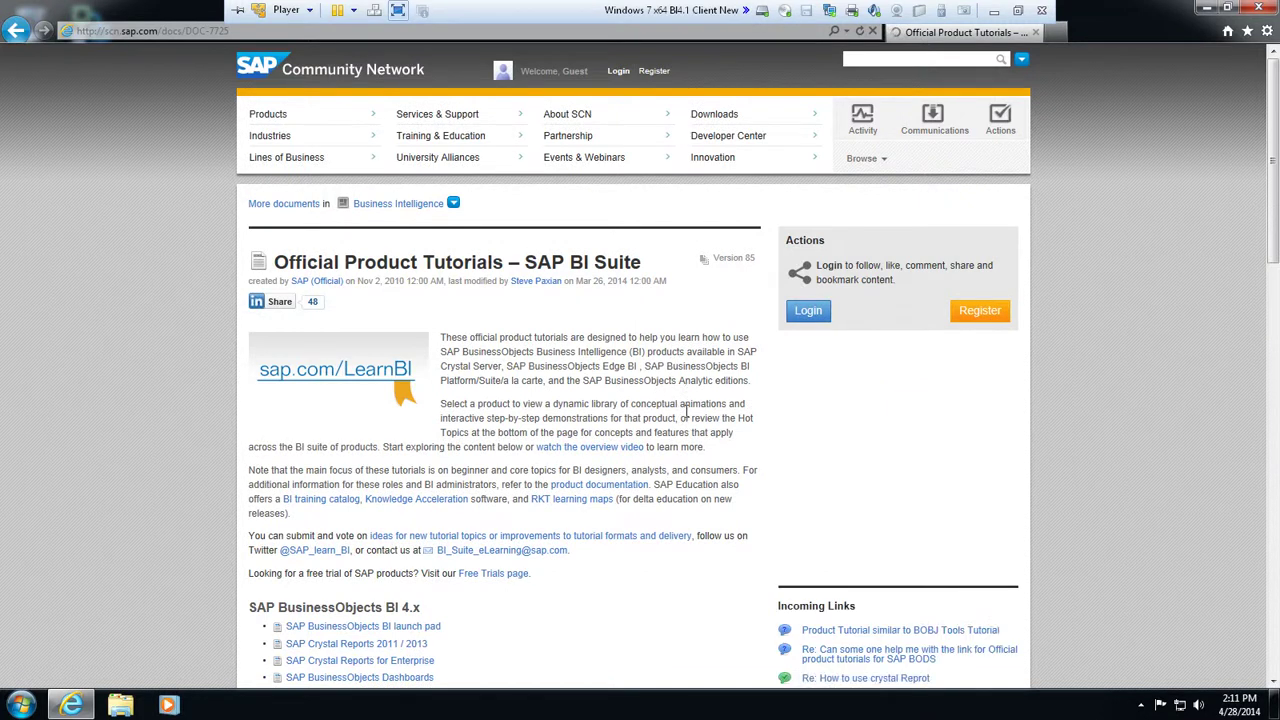
scroll(686, 410, down, 6)
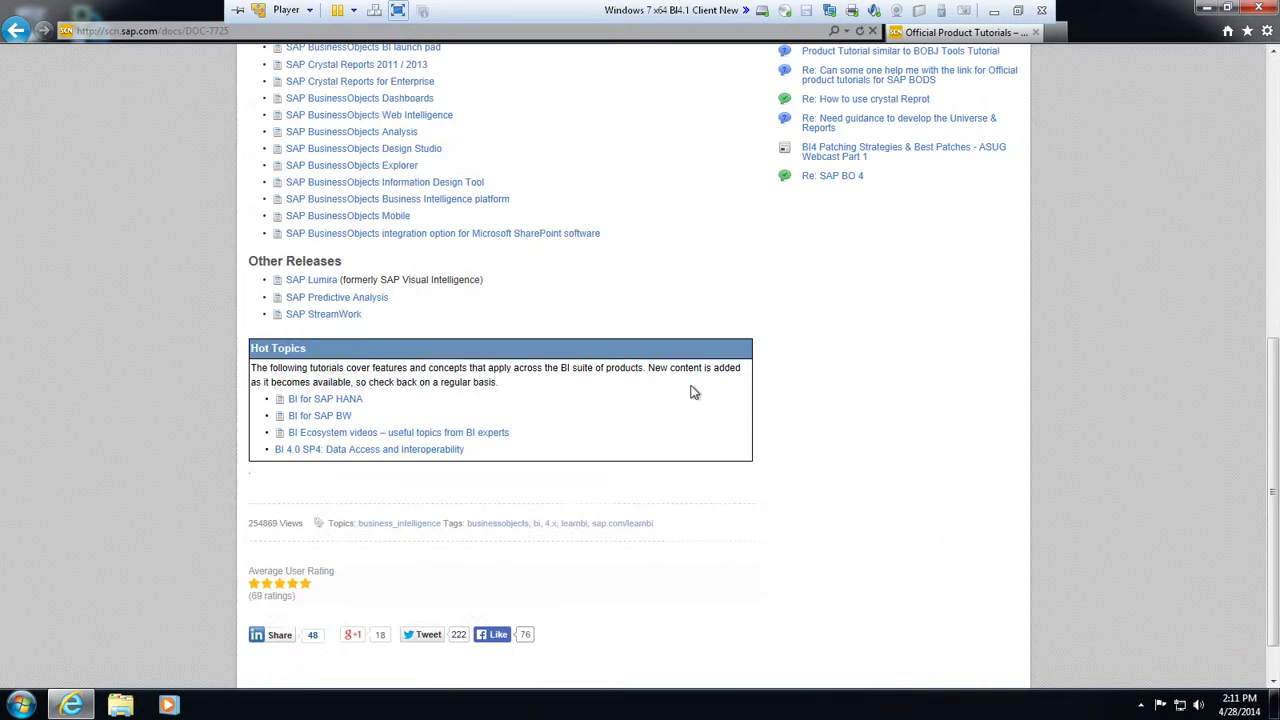
scroll(695, 385, up, 2)
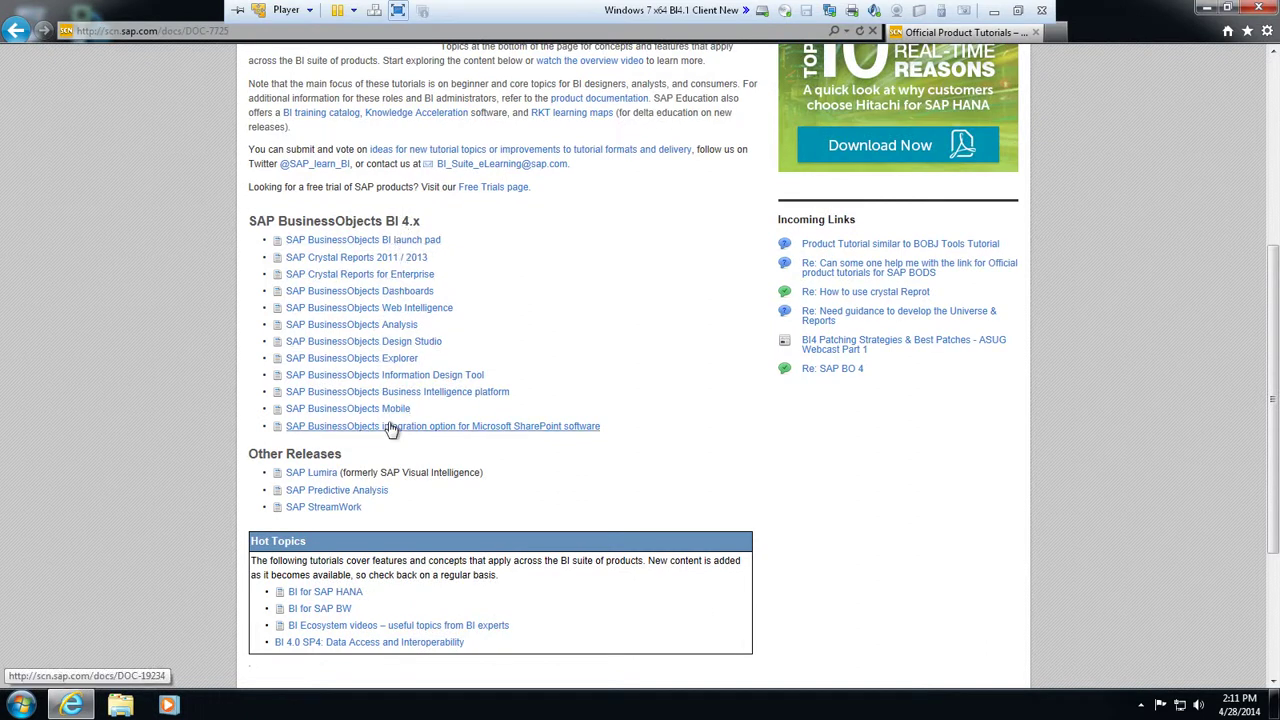
Browse the Design Studio tutorials, highlighting a NEW 1.1 tutorial and the universe data source tutorial
click(406, 344)
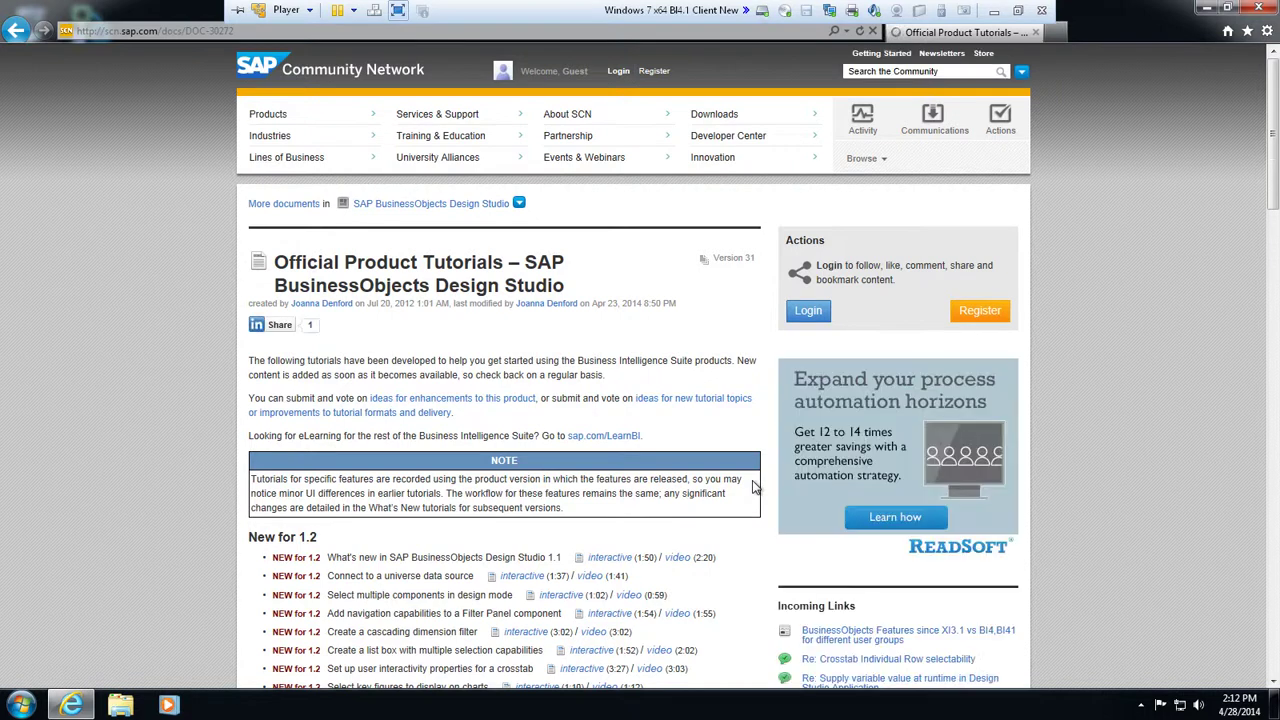
scroll(752, 486, down, 7)
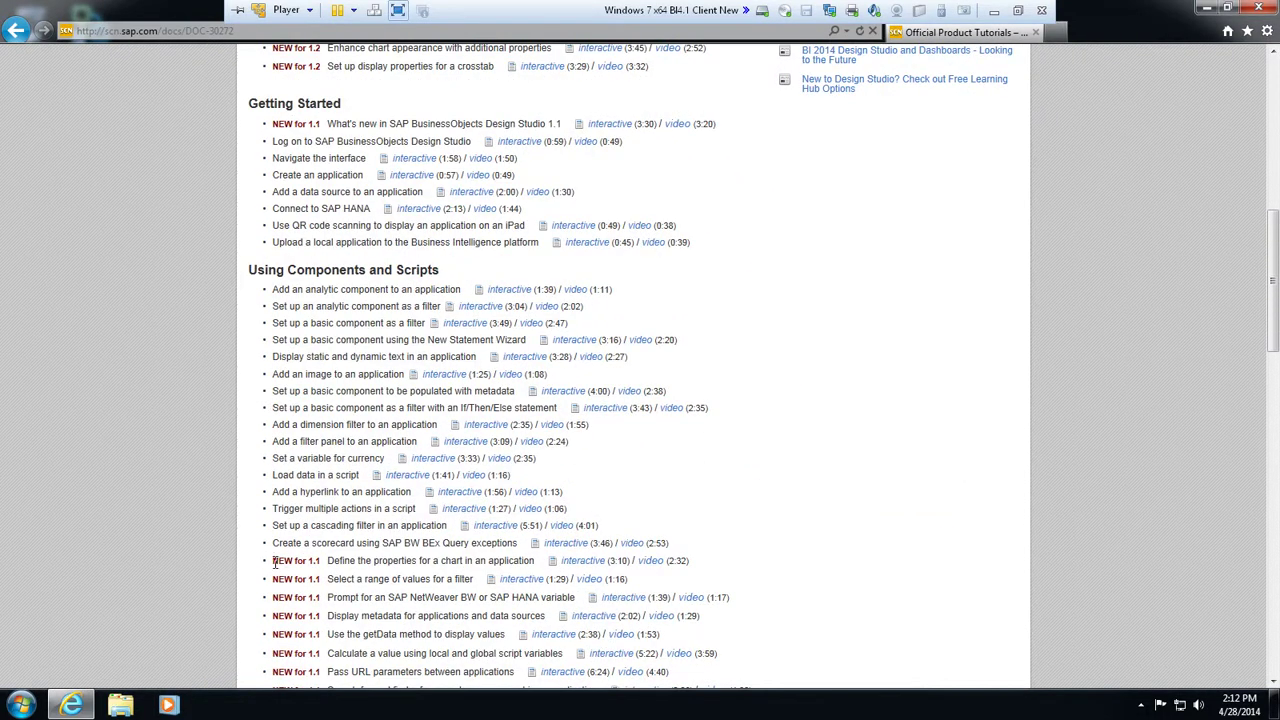
drag(273, 561, 320, 560)
scroll(320, 560, up, 5)
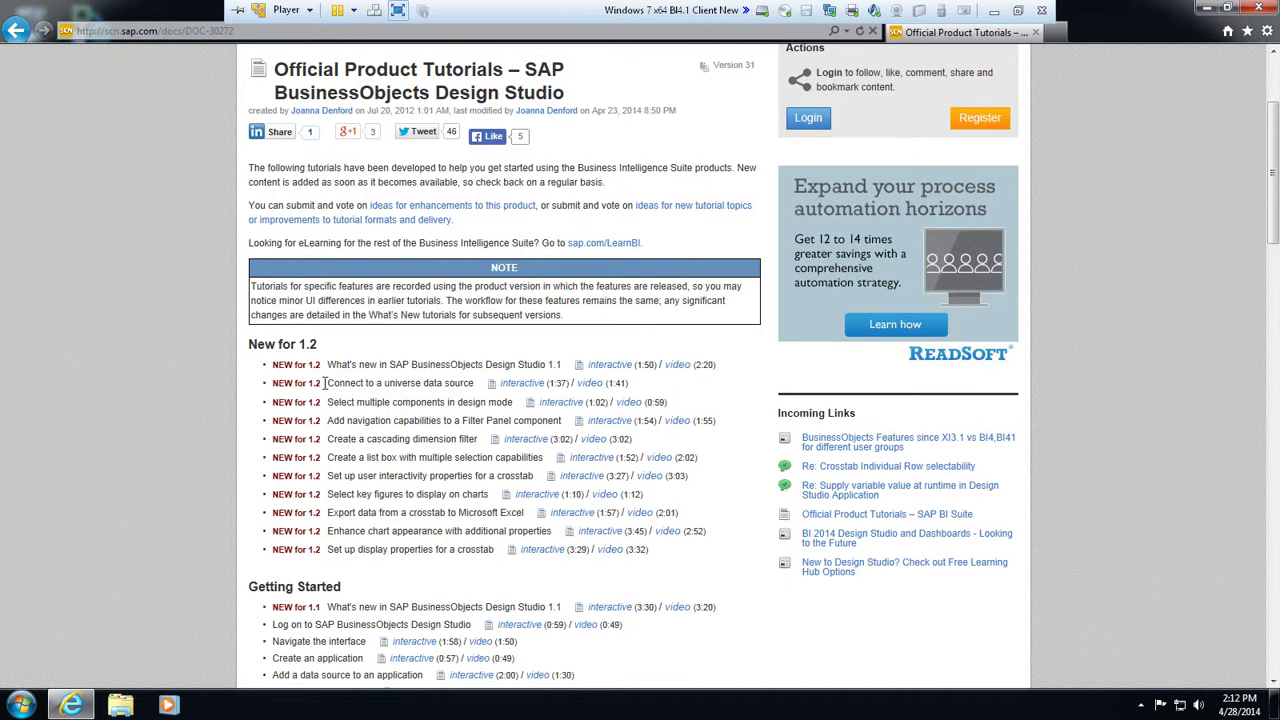
drag(328, 383, 520, 386)
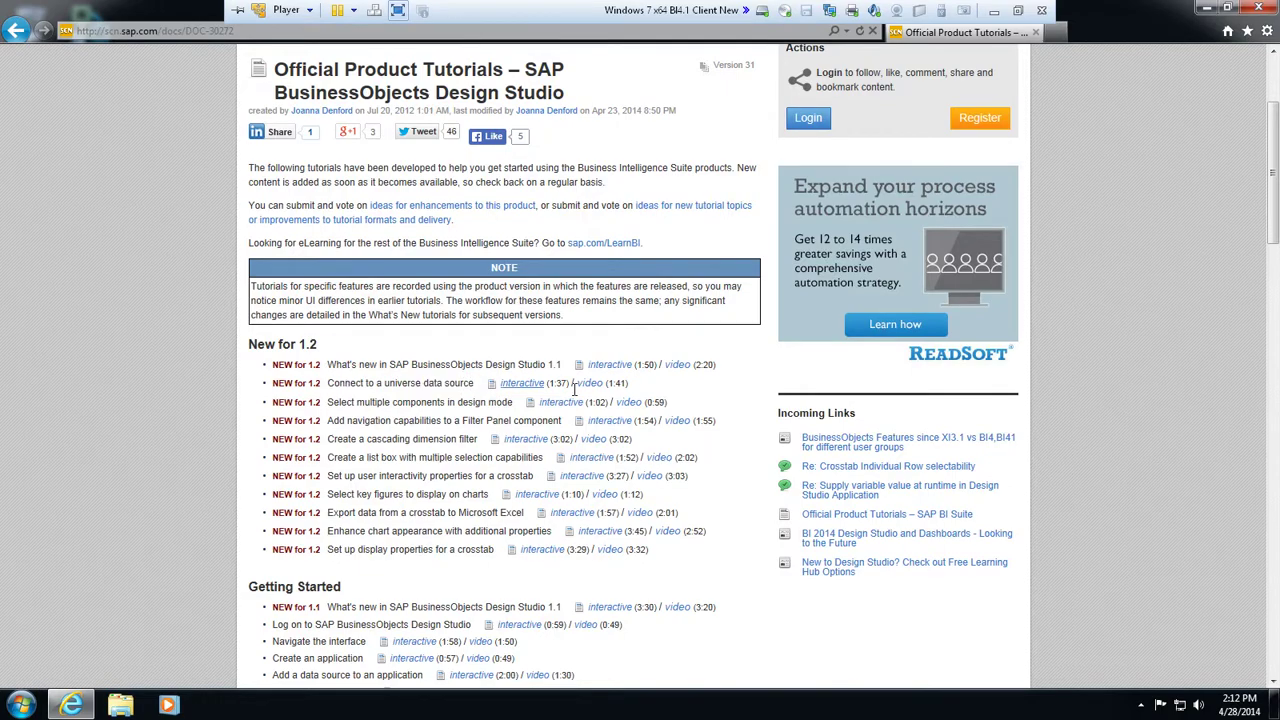
Close the browser and launch Design Studio from the SAP Business Intelligence Start menu folder
click(1258, 8)
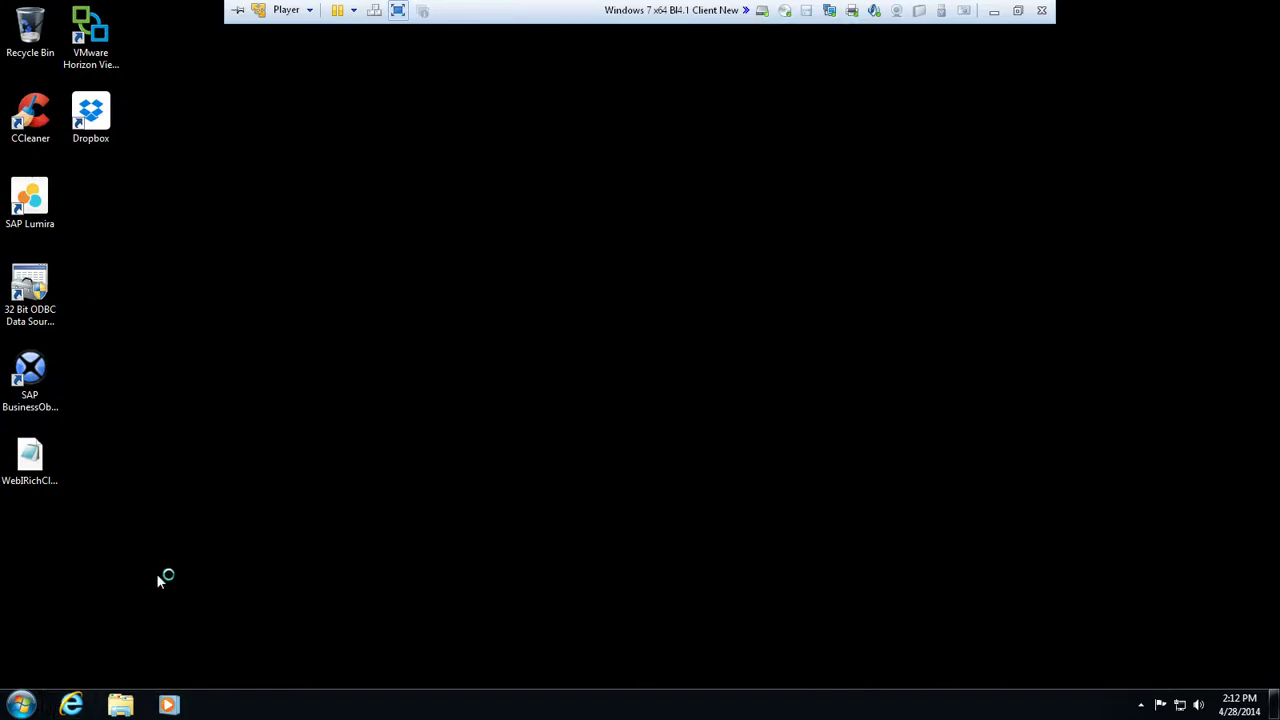
click(22, 704)
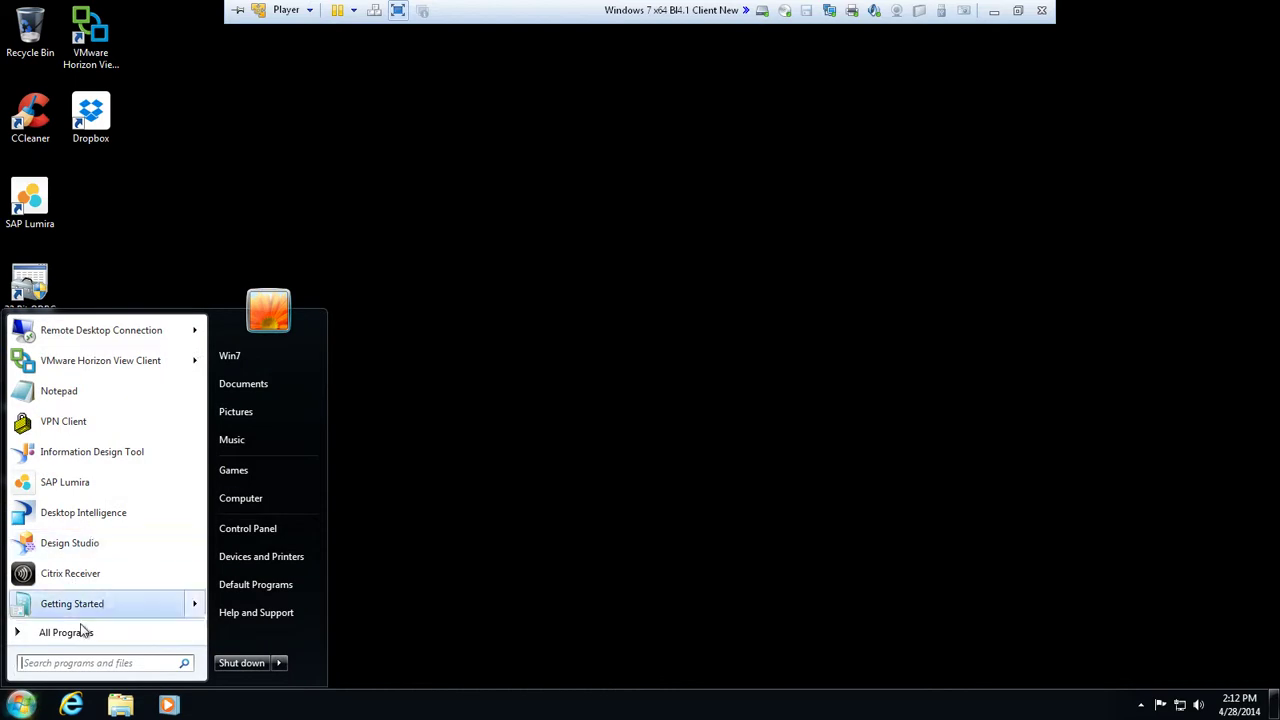
click(82, 636)
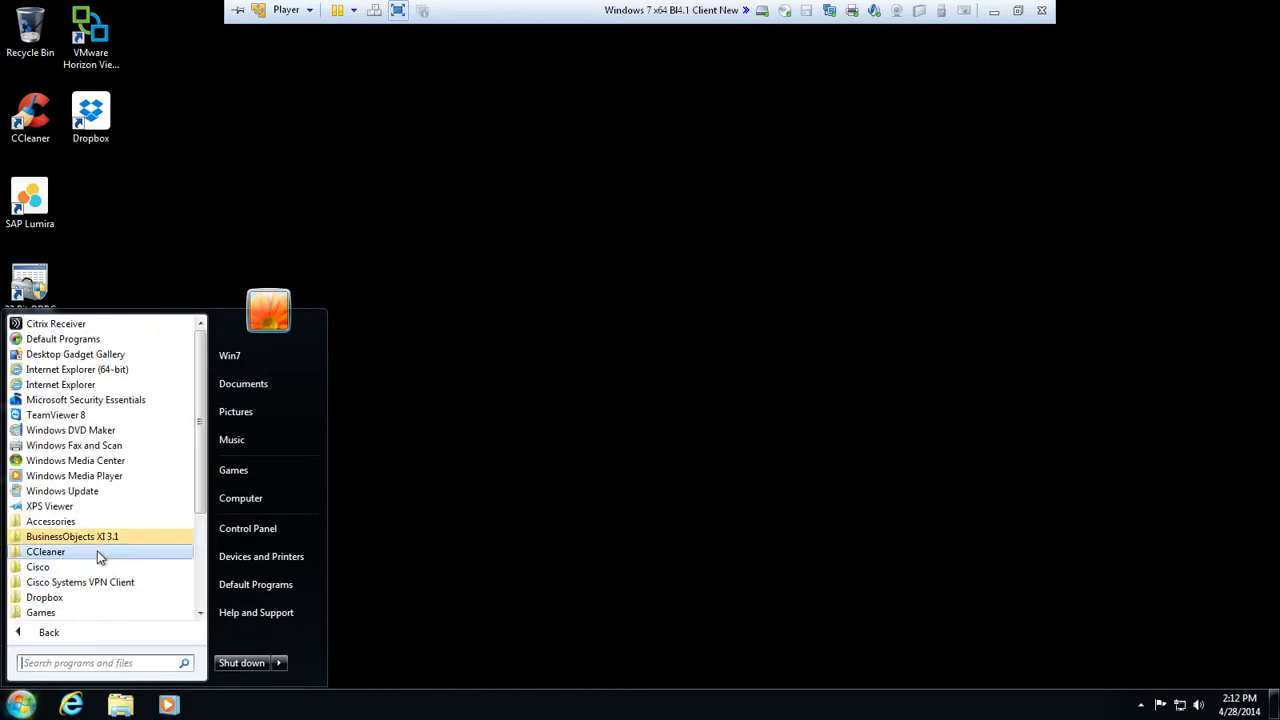
scroll(103, 557, down, 3)
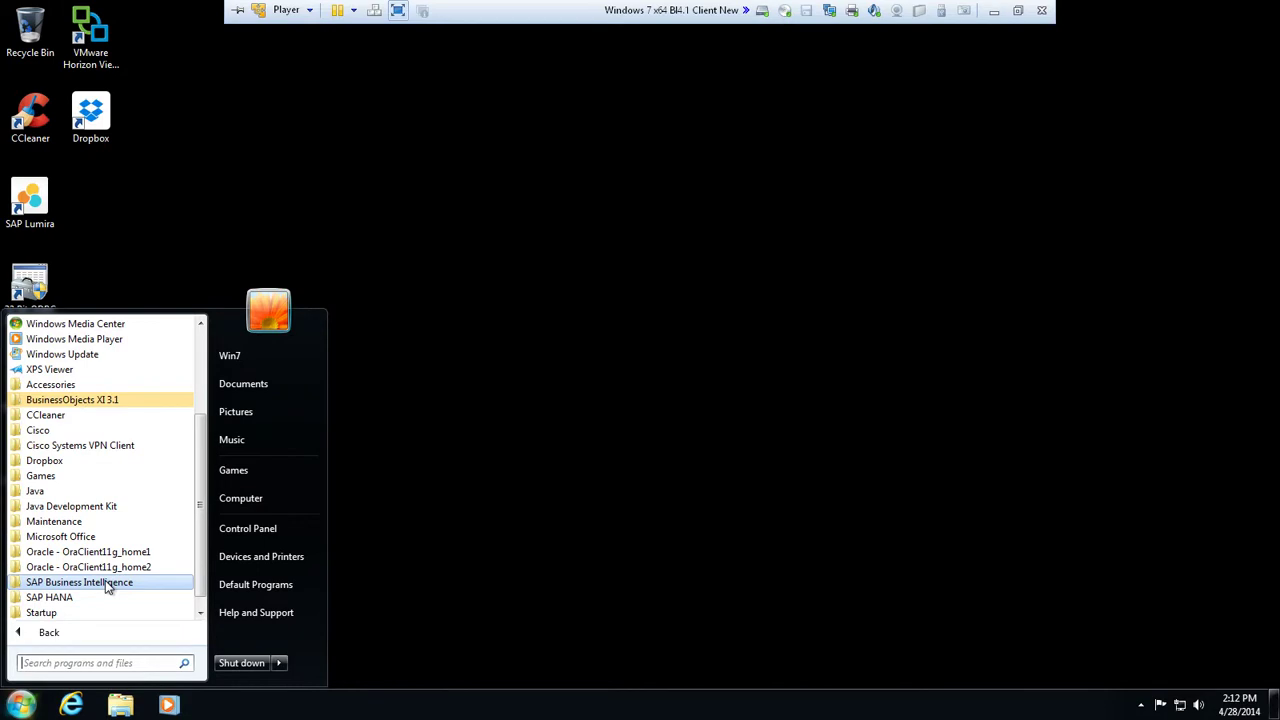
click(105, 582)
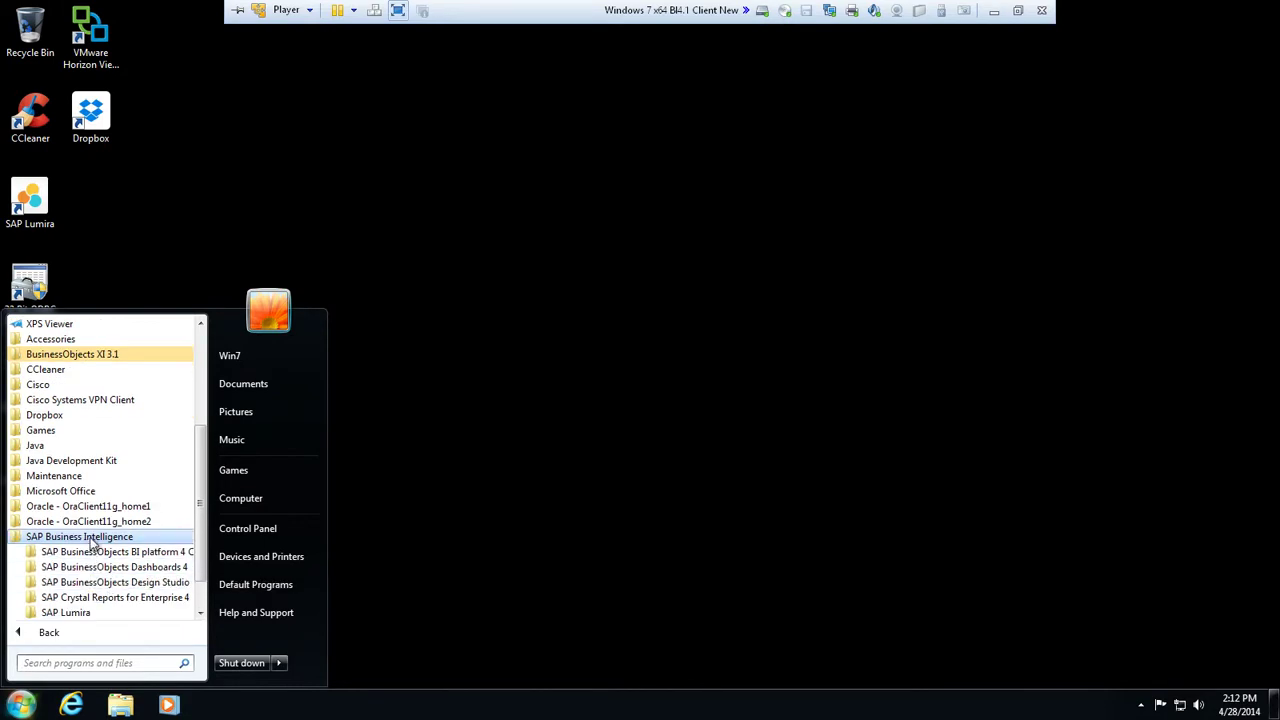
click(98, 584)
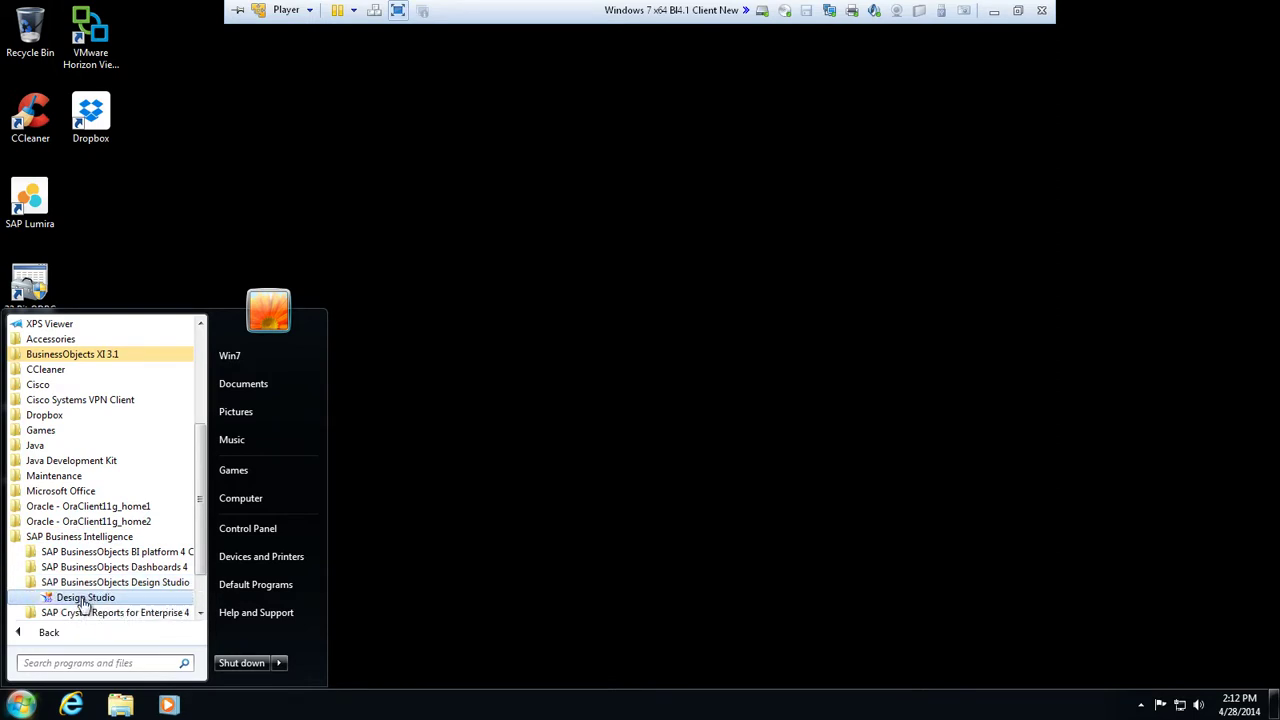
click(84, 597)
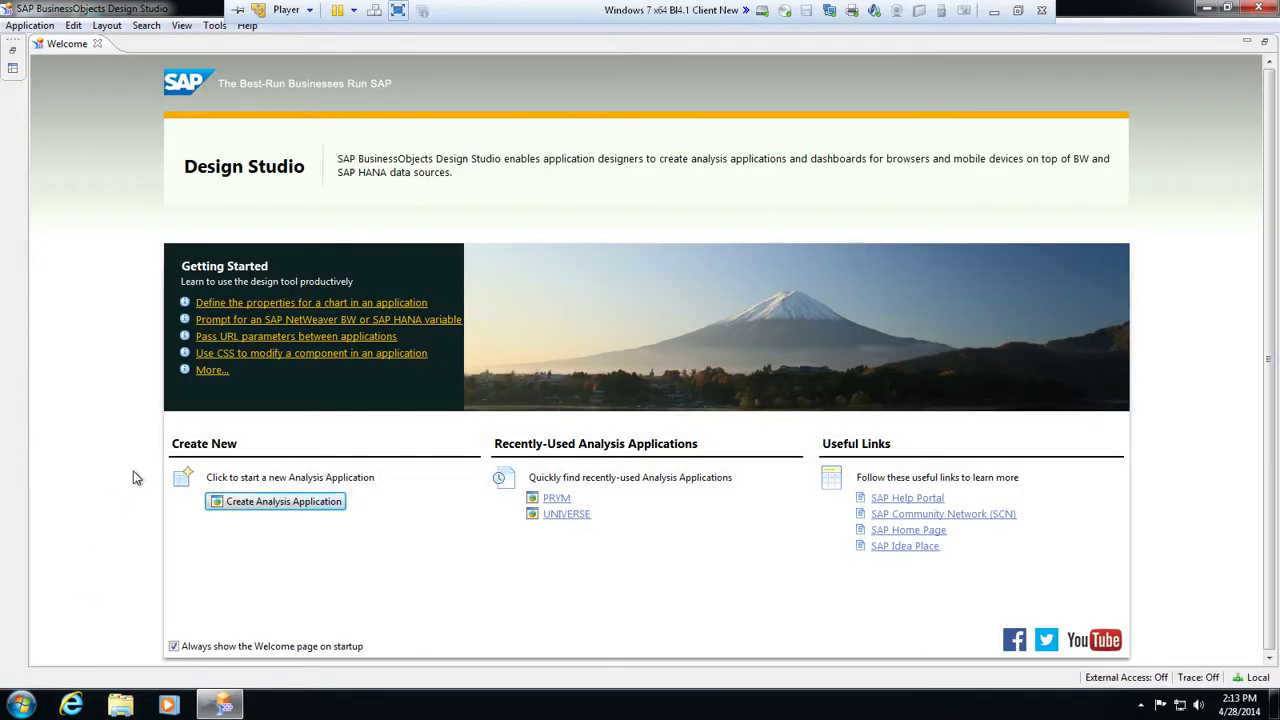
Create a blank Desktop Browser analysis application named CONNTEST
click(275, 502)
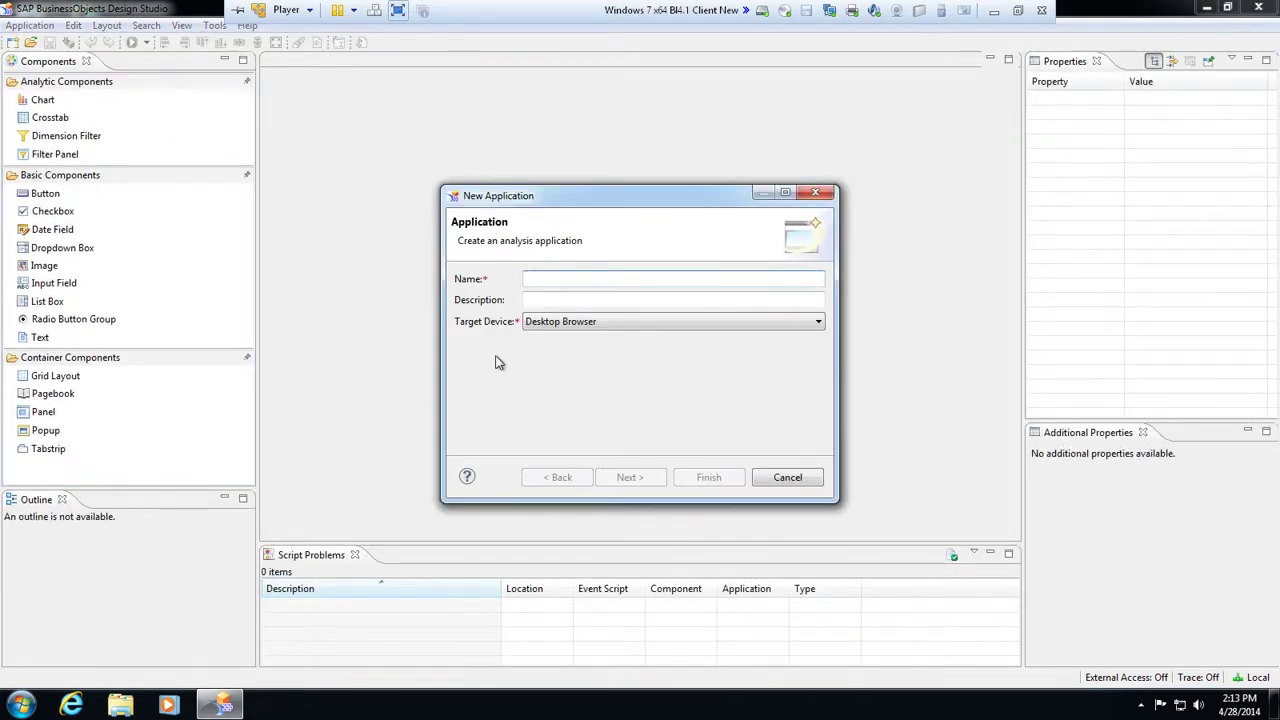
text(CONN)
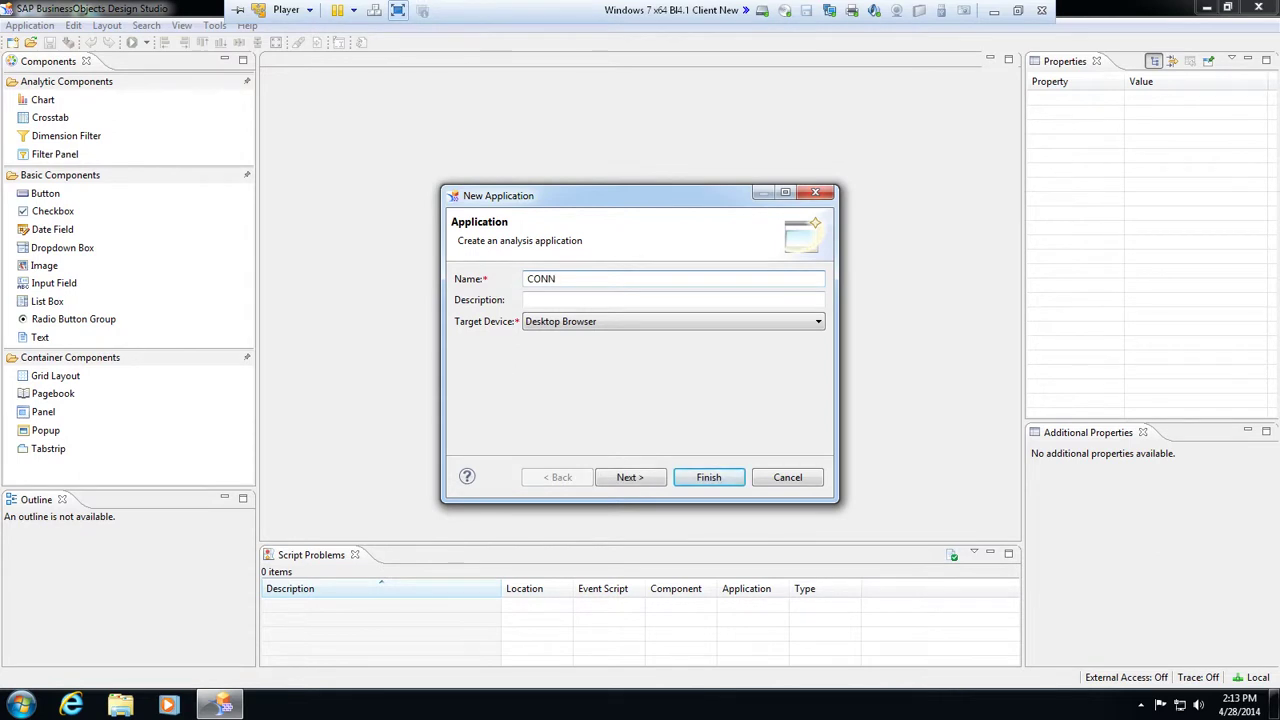
text(TEST)
click(633, 477)
click(708, 477)
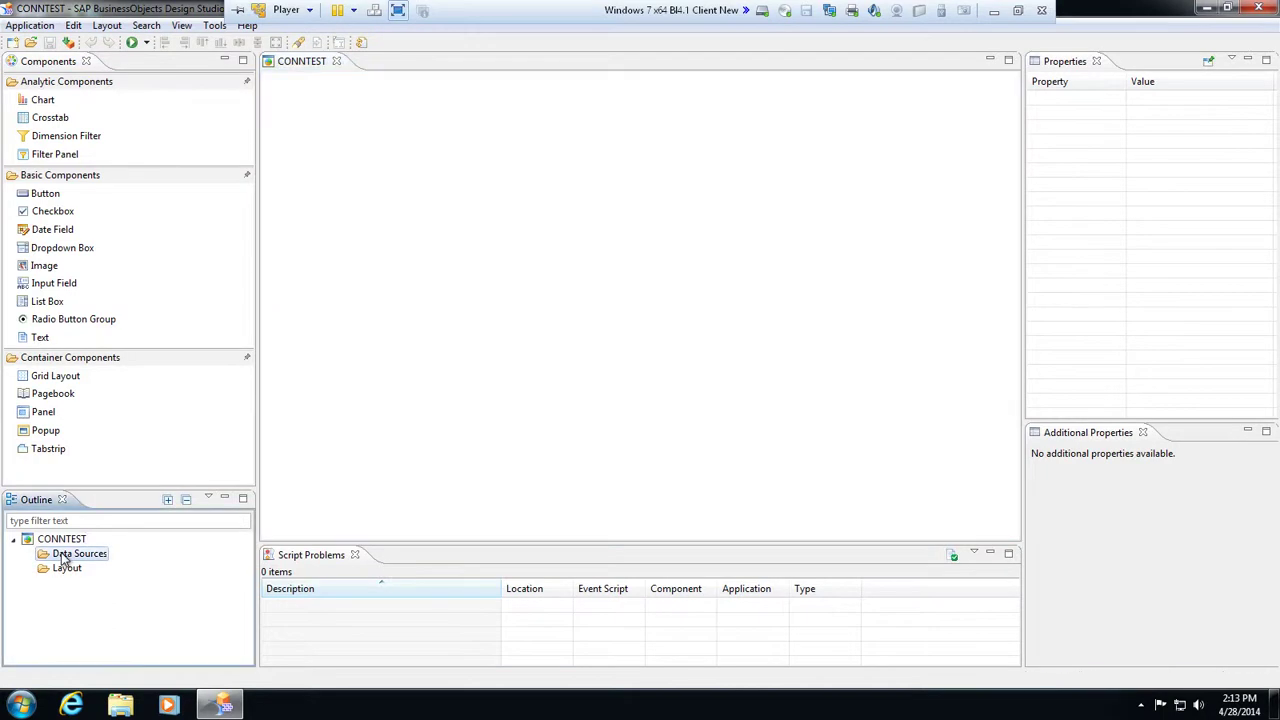
right_click(63, 557)
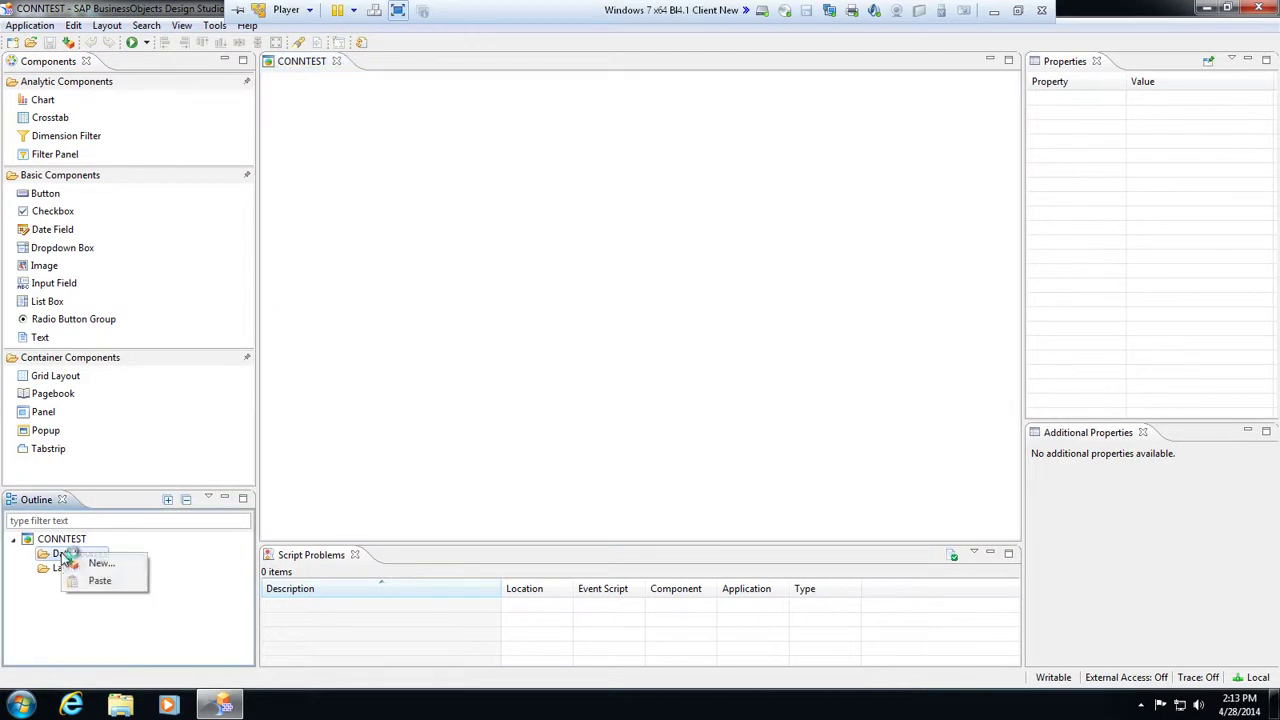
click(92, 563)
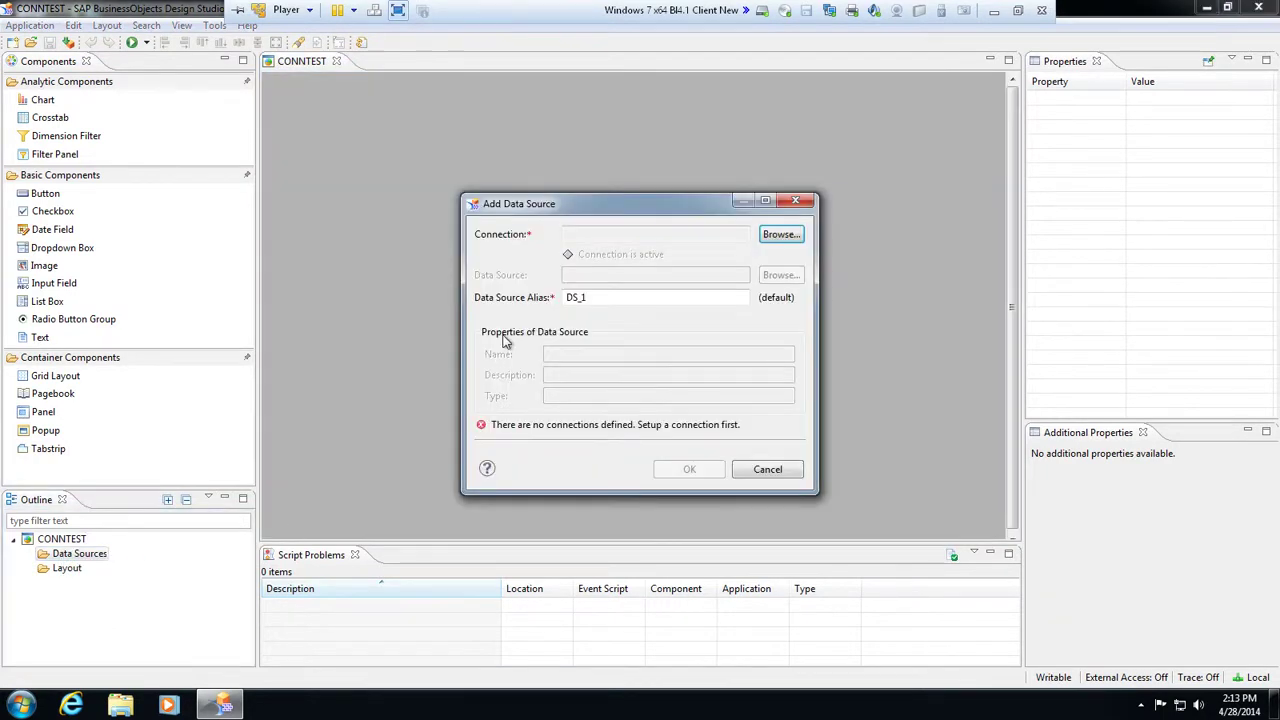
click(782, 236)
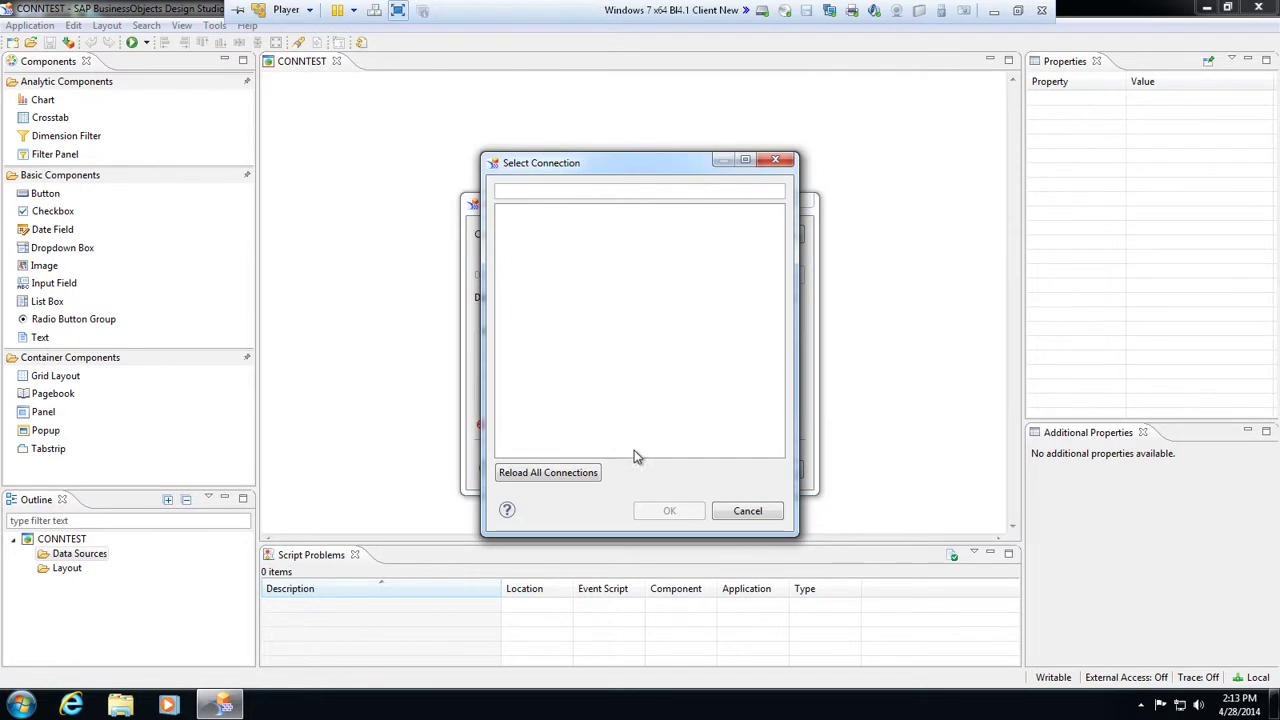
click(748, 512)
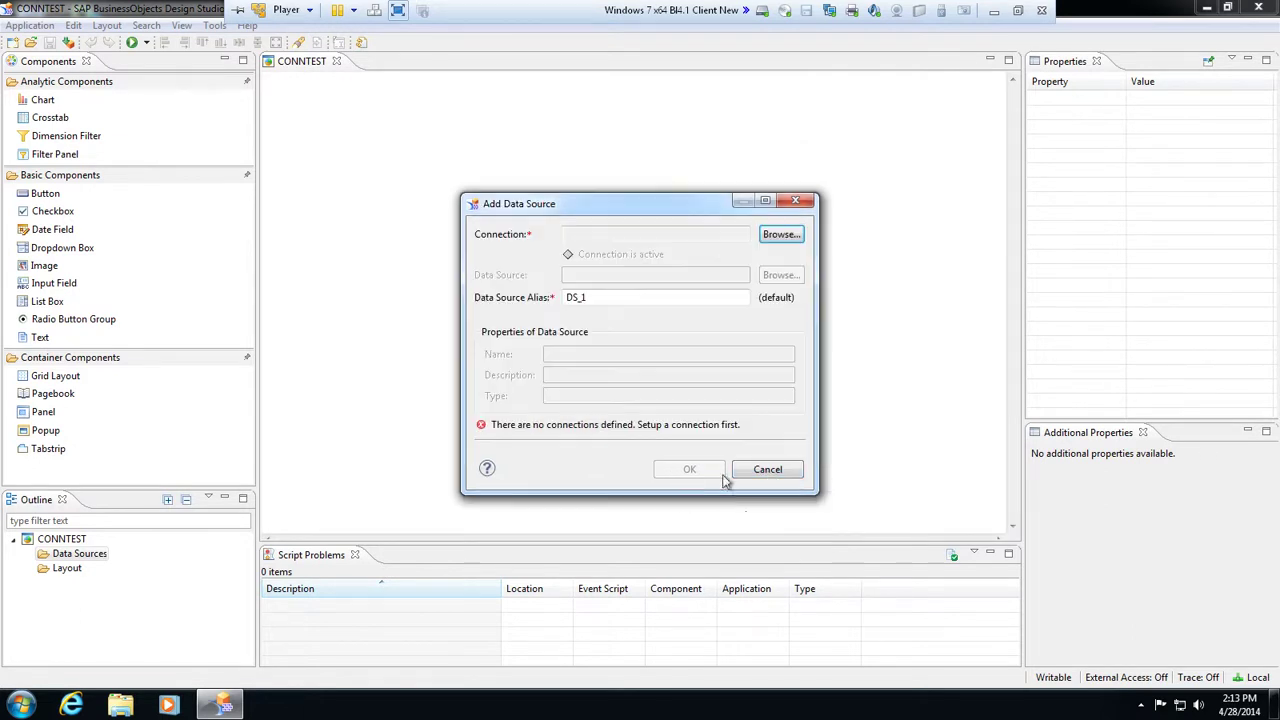
click(768, 470)
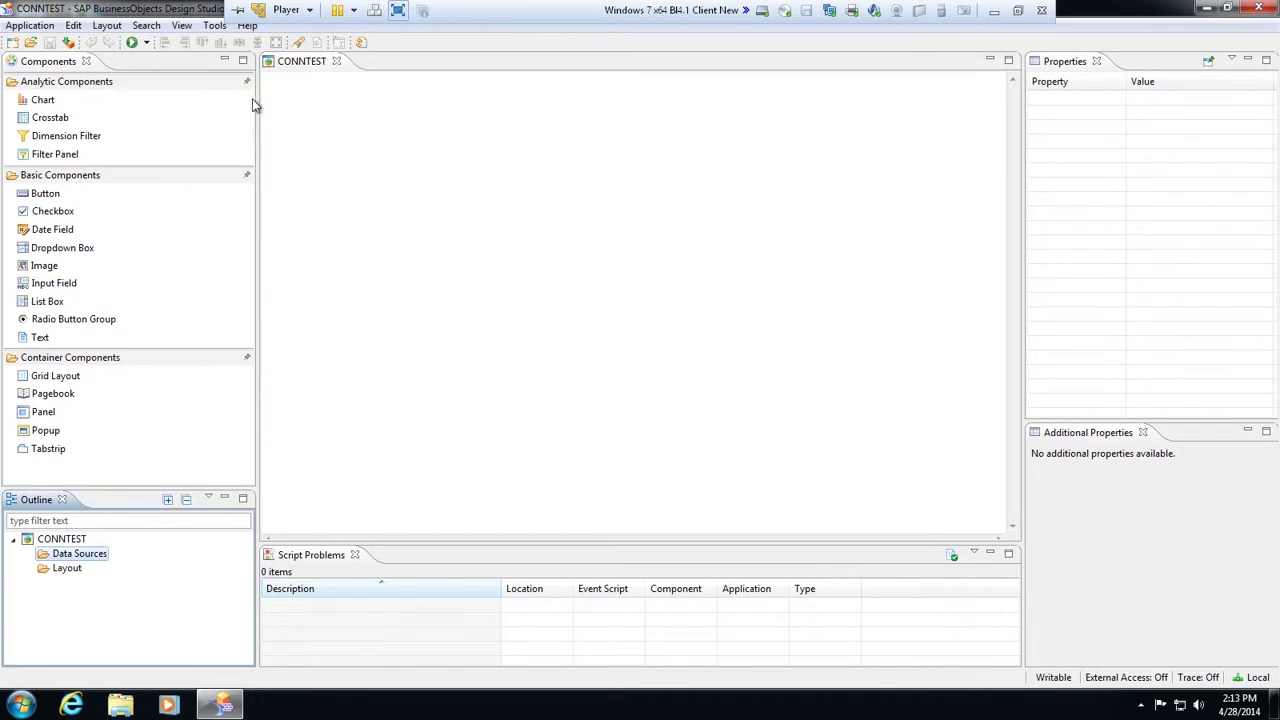
Set Application Design's Preferred Startup Mode to SAP BusinessObjects BI Platform and confirm
click(214, 25)
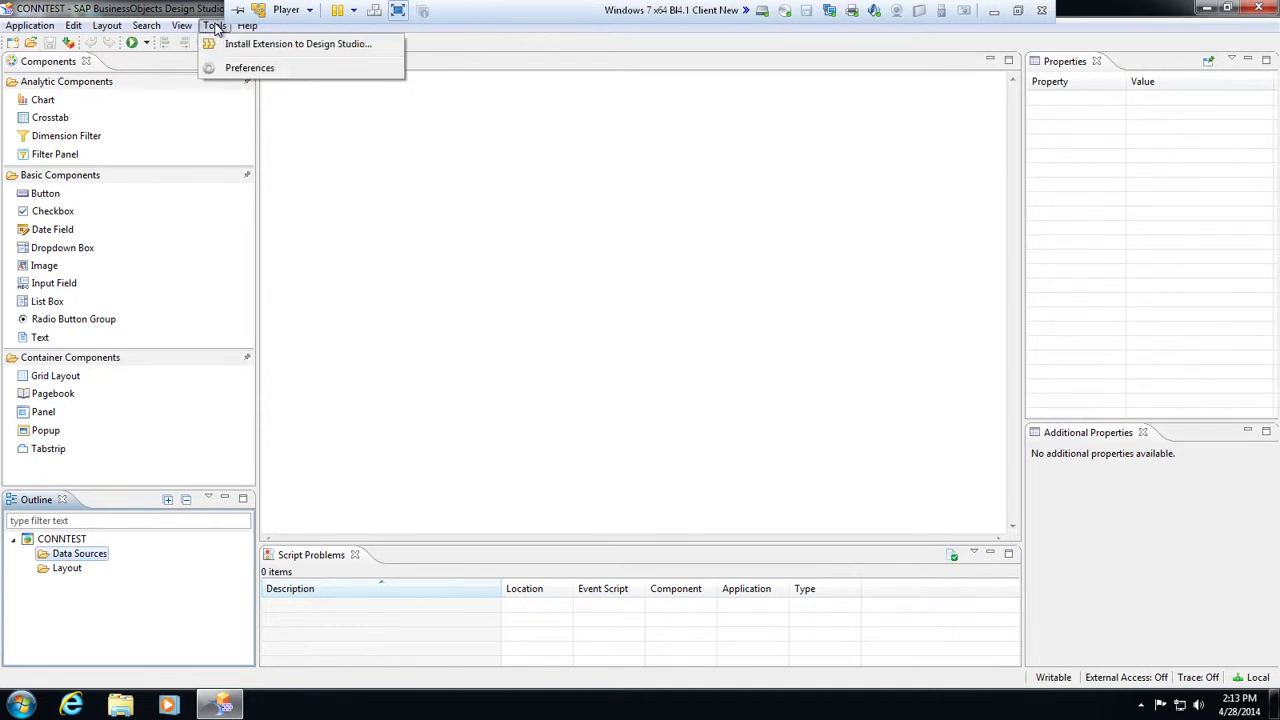
click(248, 72)
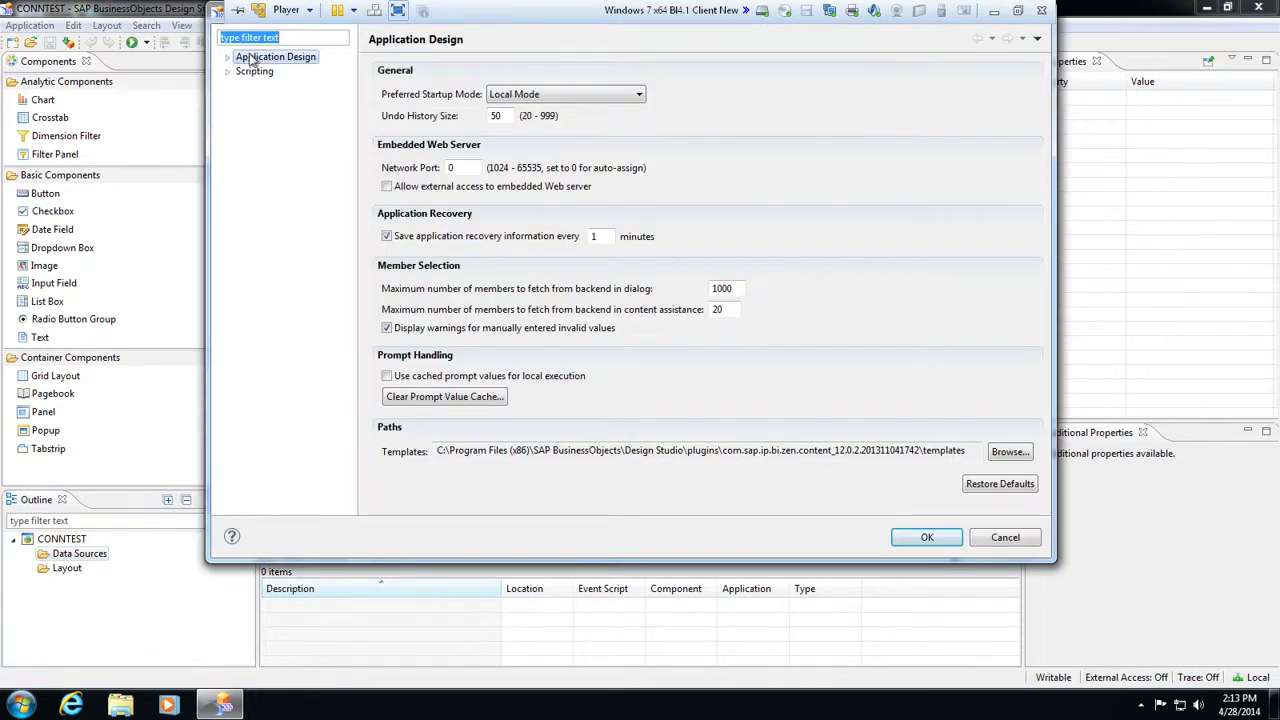
click(268, 60)
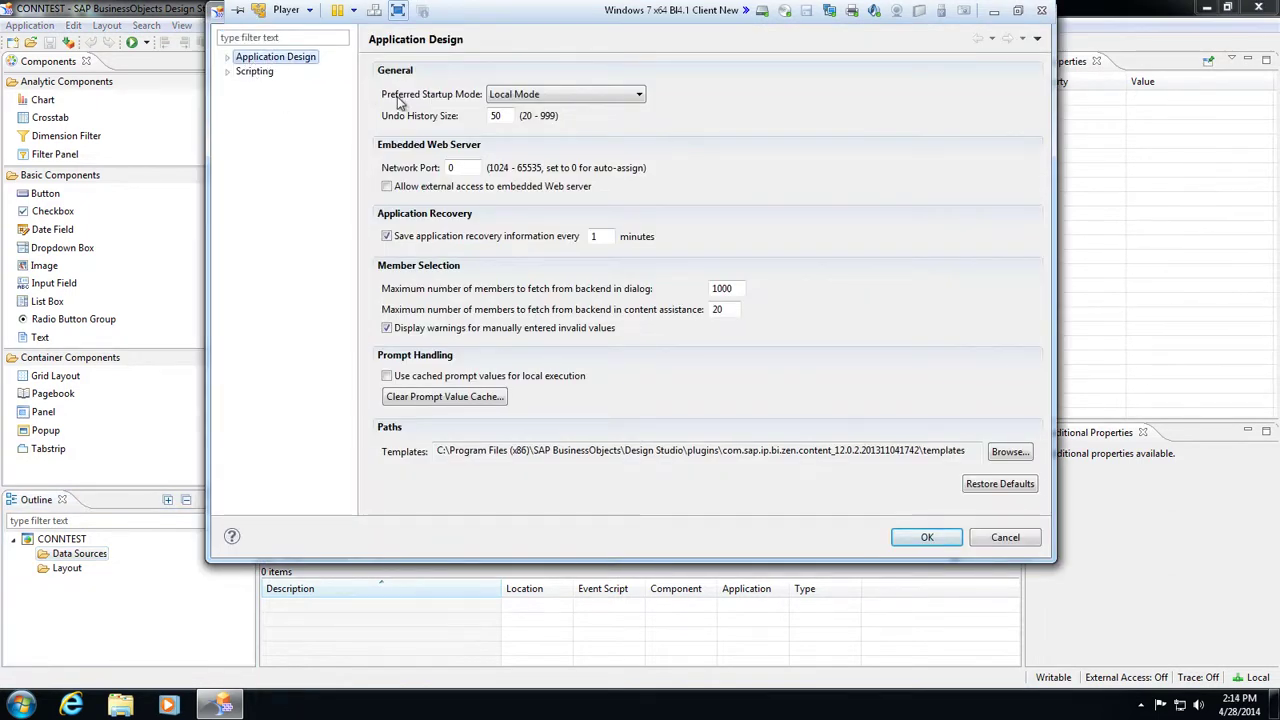
click(589, 100)
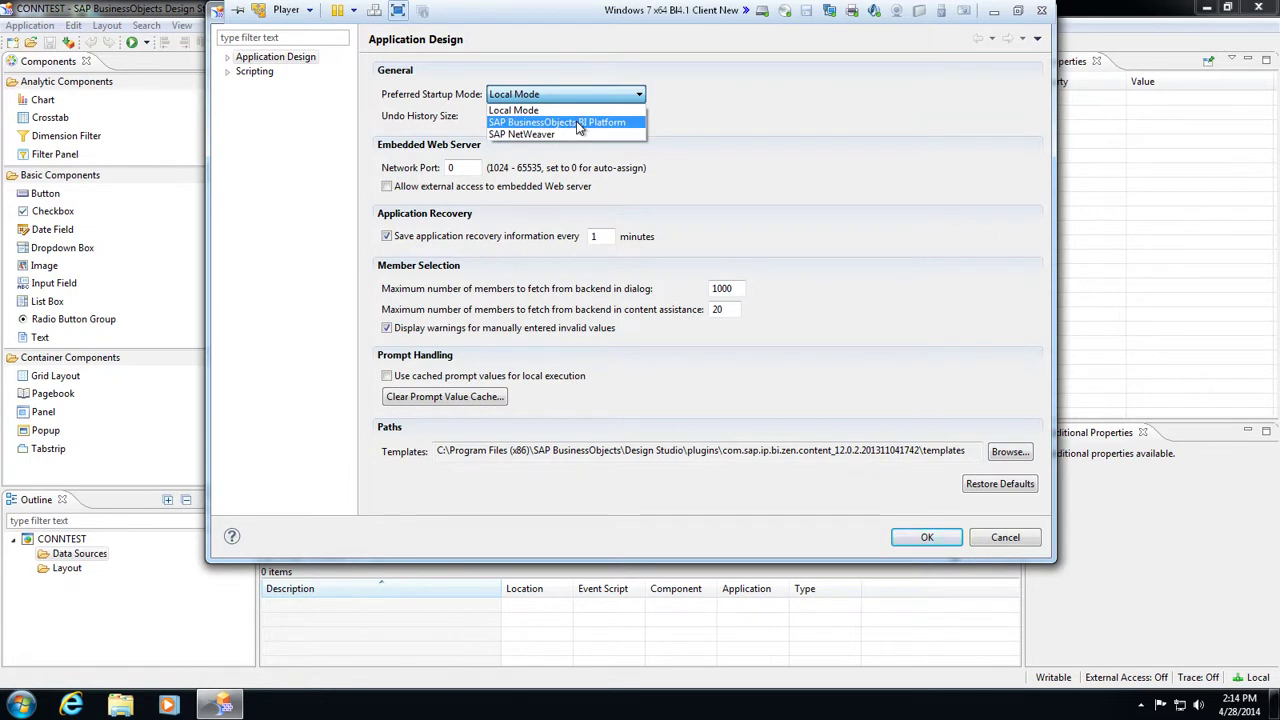
click(577, 123)
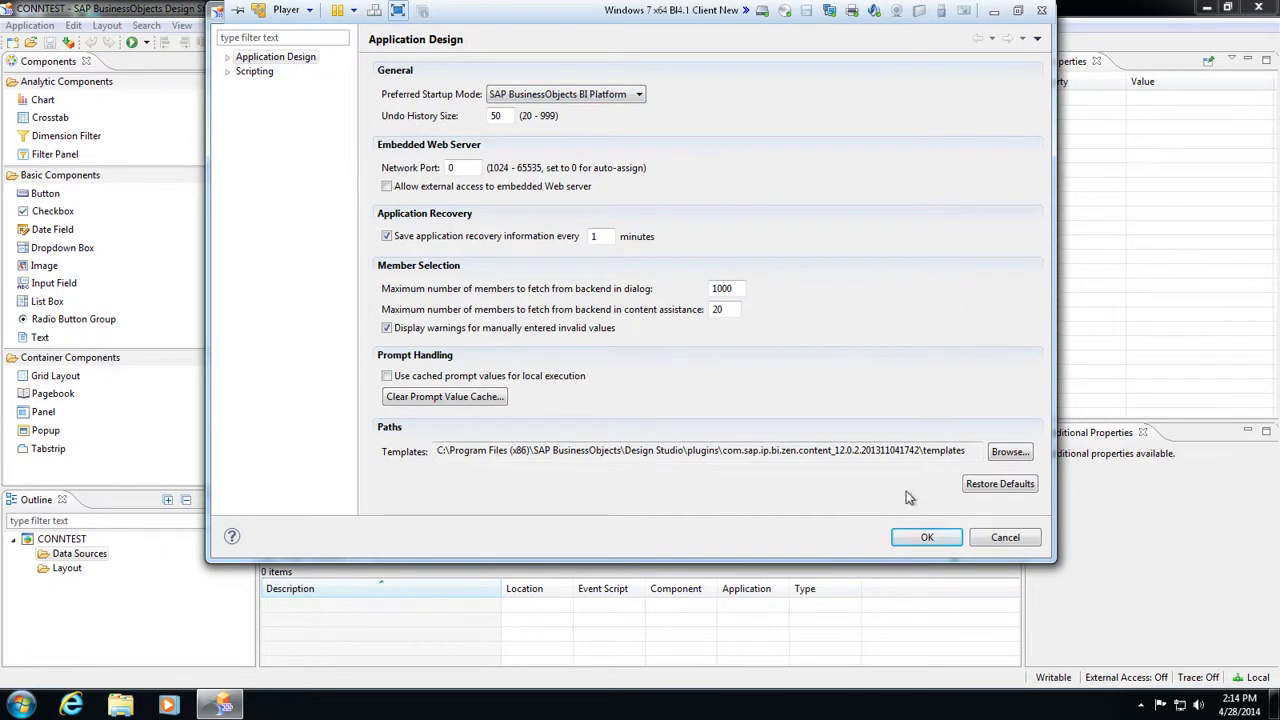
click(927, 540)
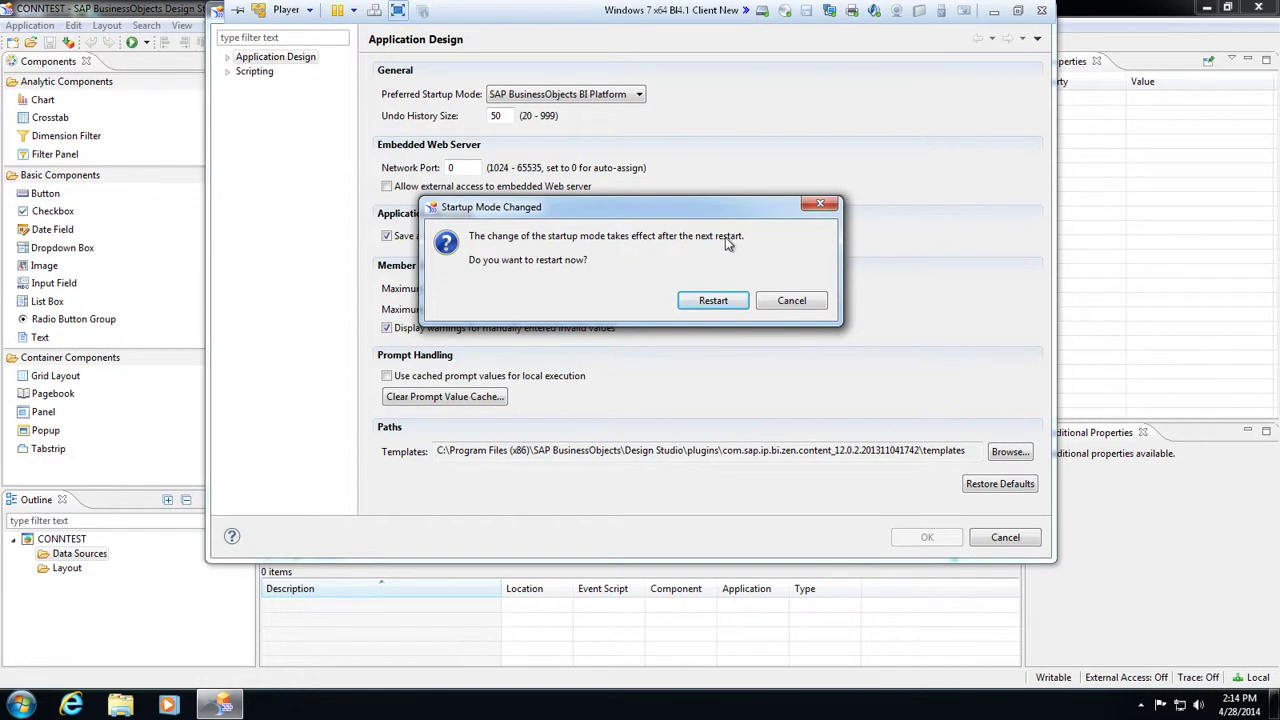
Restart Design Studio so it shows the BI Platform logon dialog
click(708, 300)
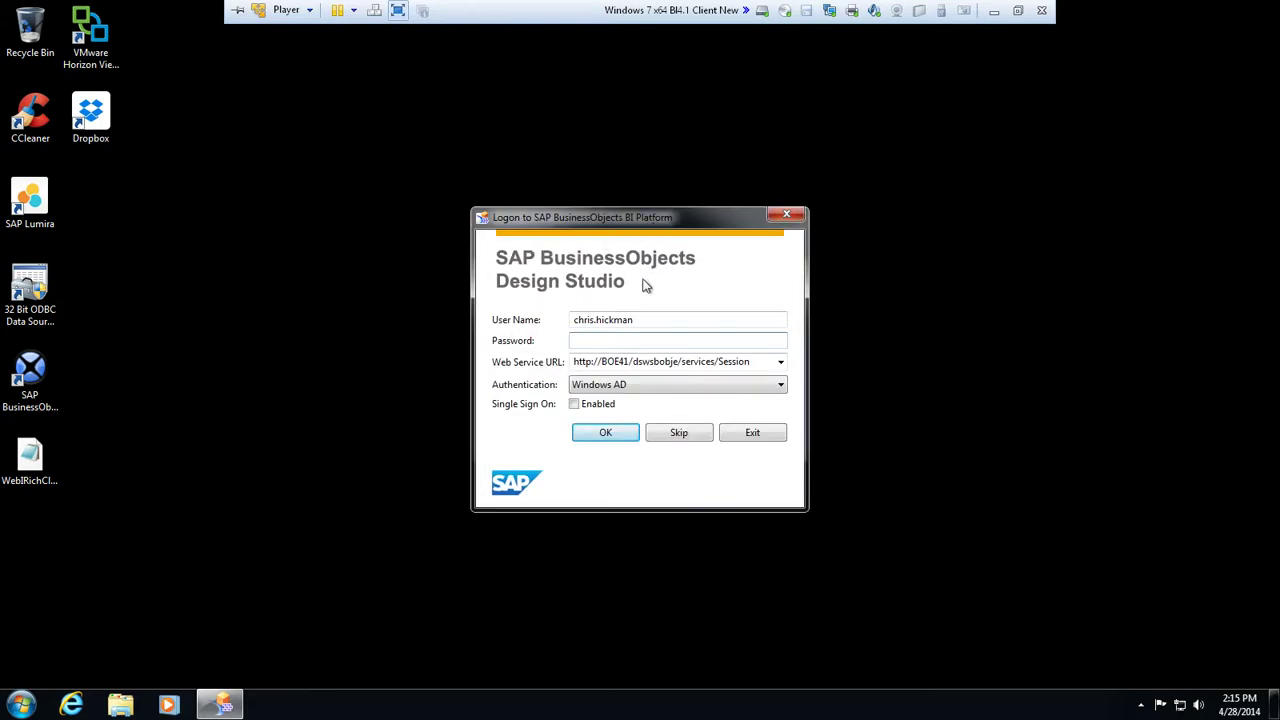
Enter the account password and check the Web Service URL in the logon dialog
double_click(660, 318)
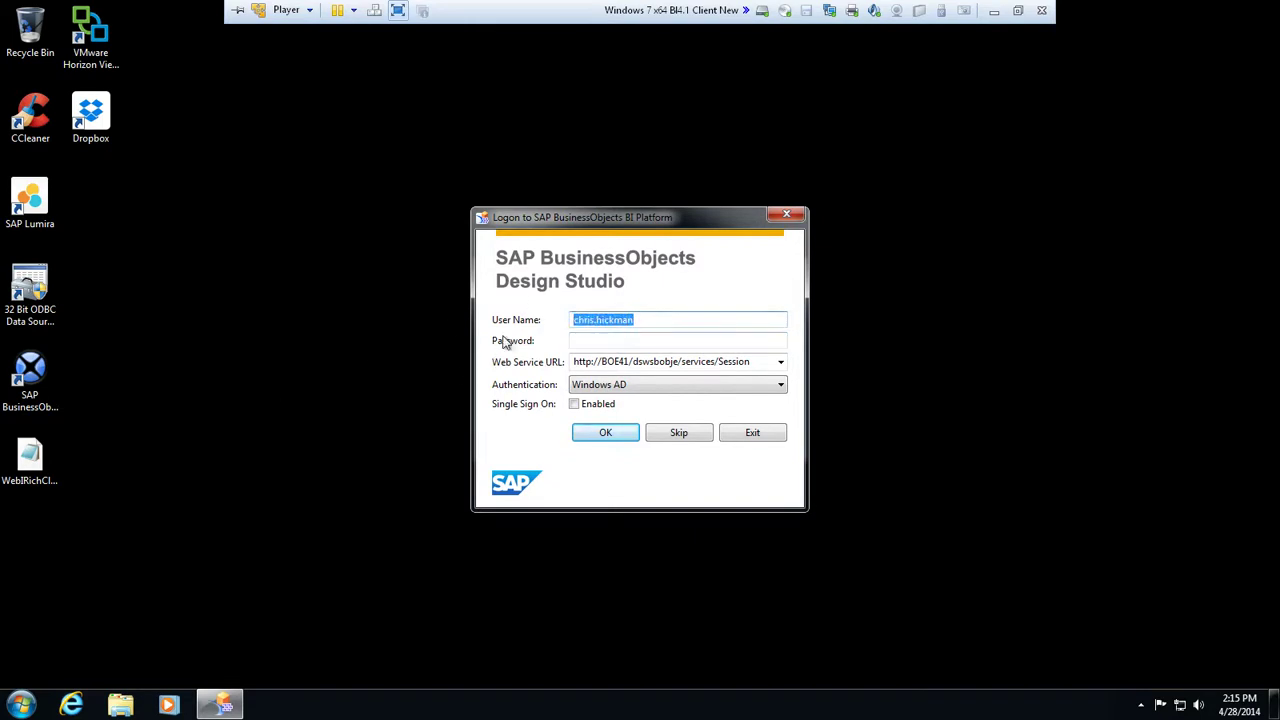
click(578, 341)
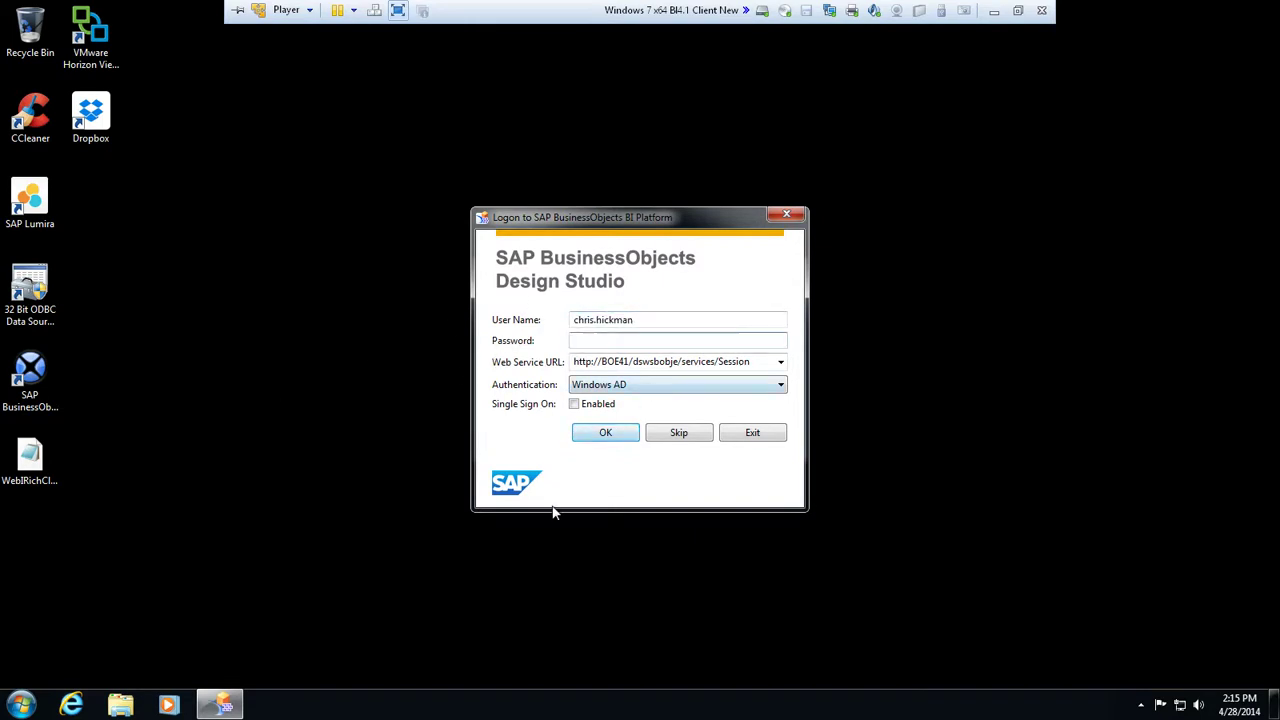
text(************)
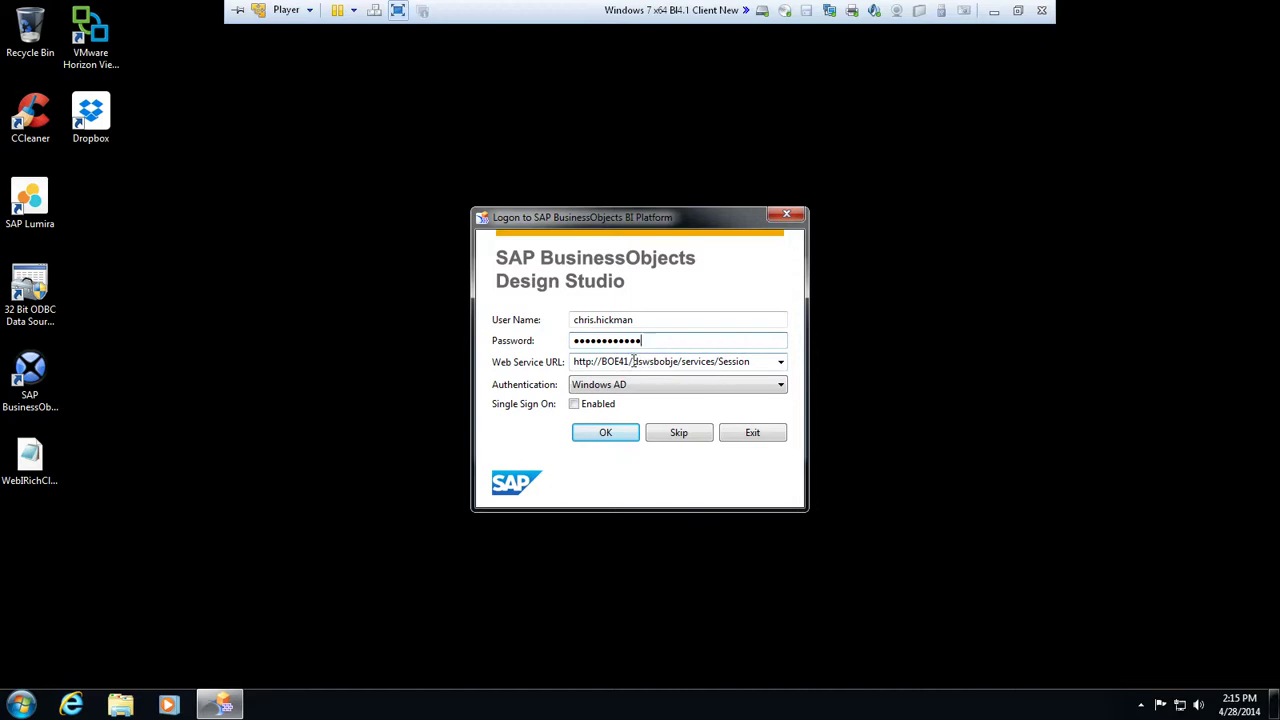
click(633, 361)
drag(633, 361, 768, 362)
click(603, 364)
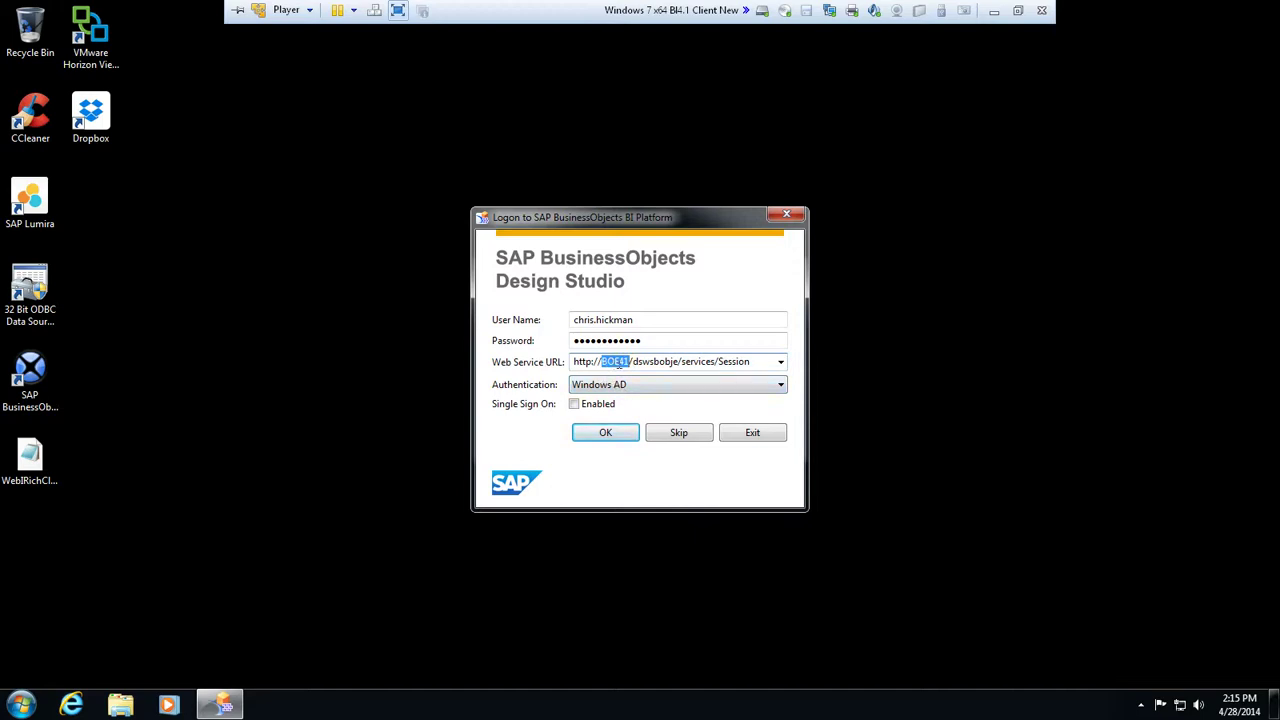
click(629, 364)
click(631, 361)
Log on to the BI Platform using Windows AD authentication
click(774, 390)
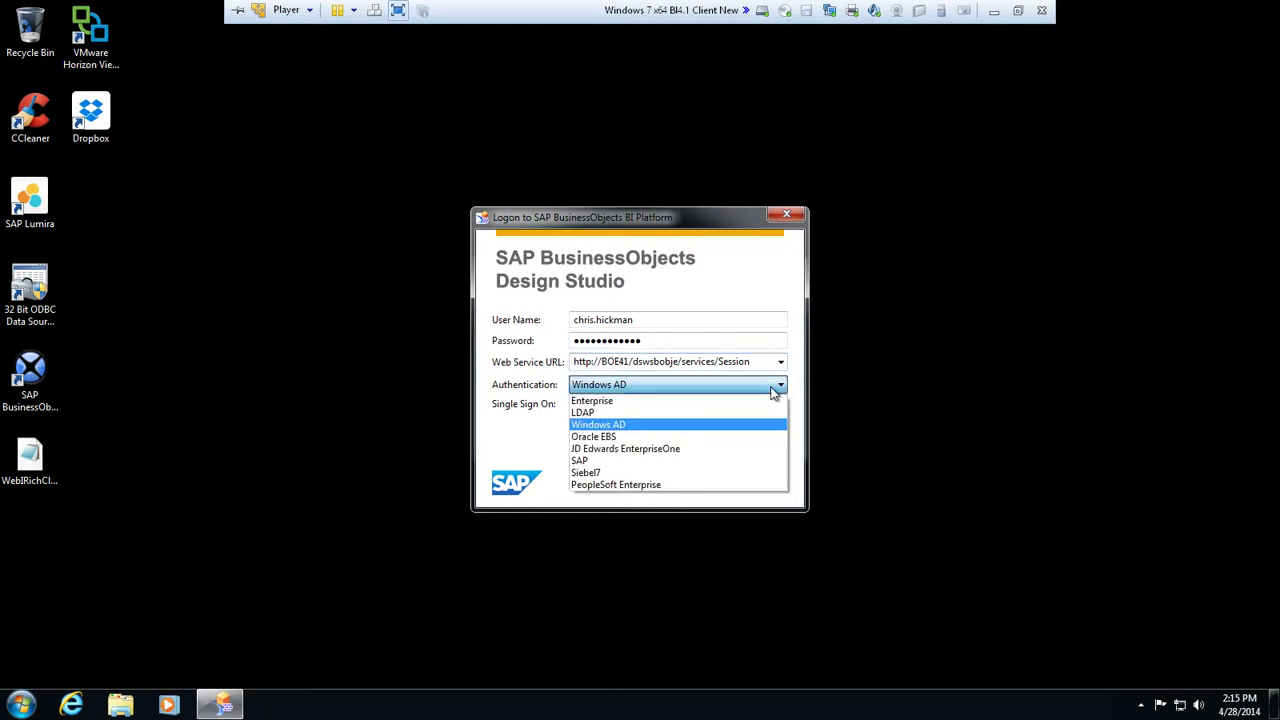
click(621, 428)
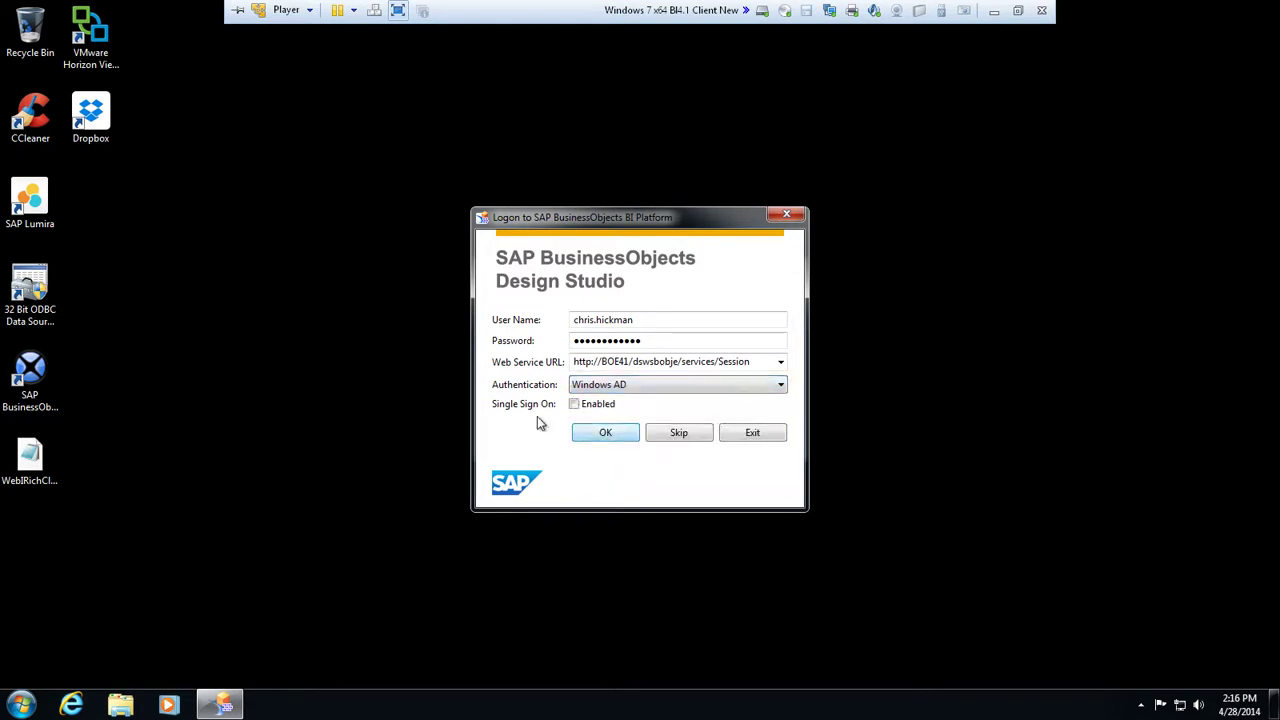
click(607, 433)
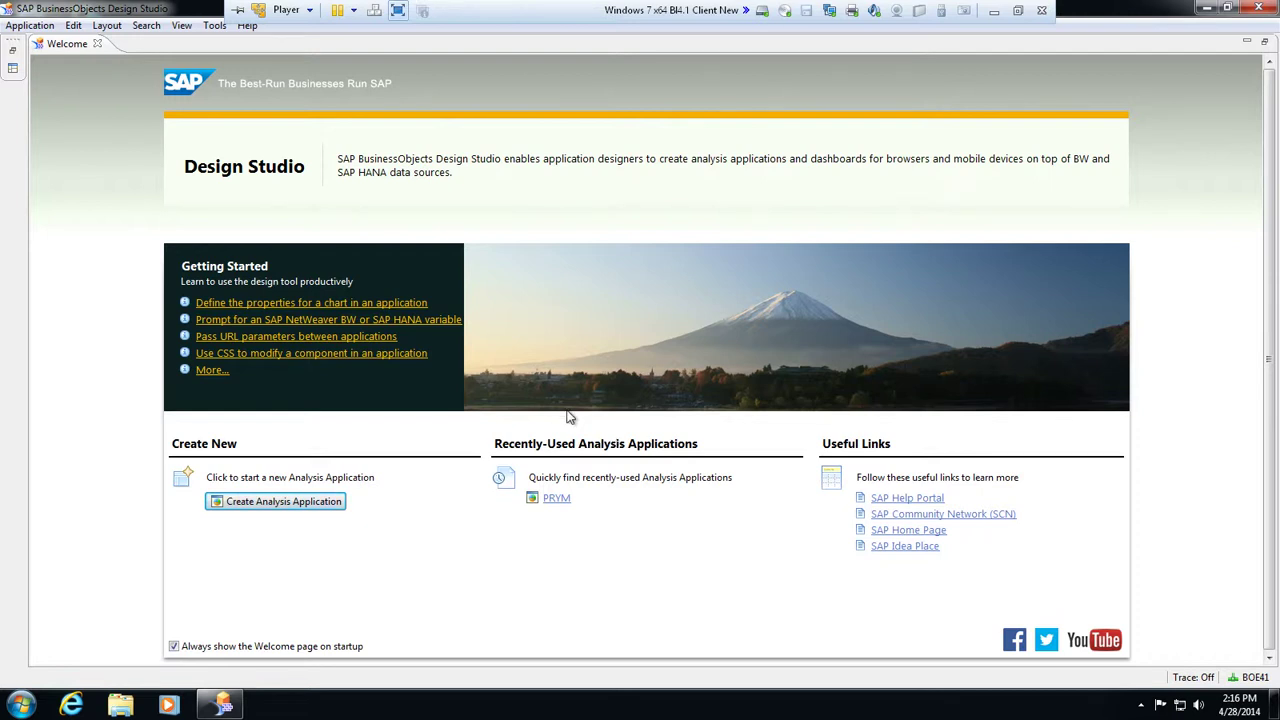
Name the new application CONNTEST, store it in Favorites, and target Desktop Browser
click(285, 505)
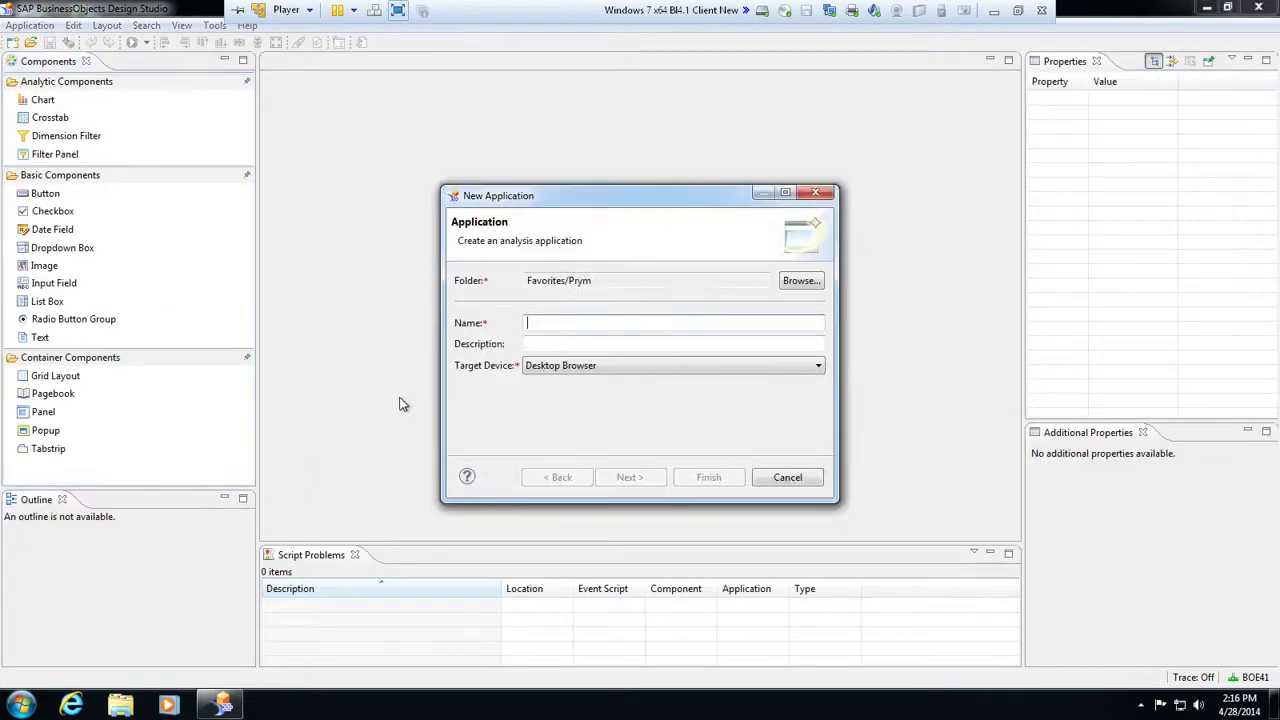
text(CONNTEST)
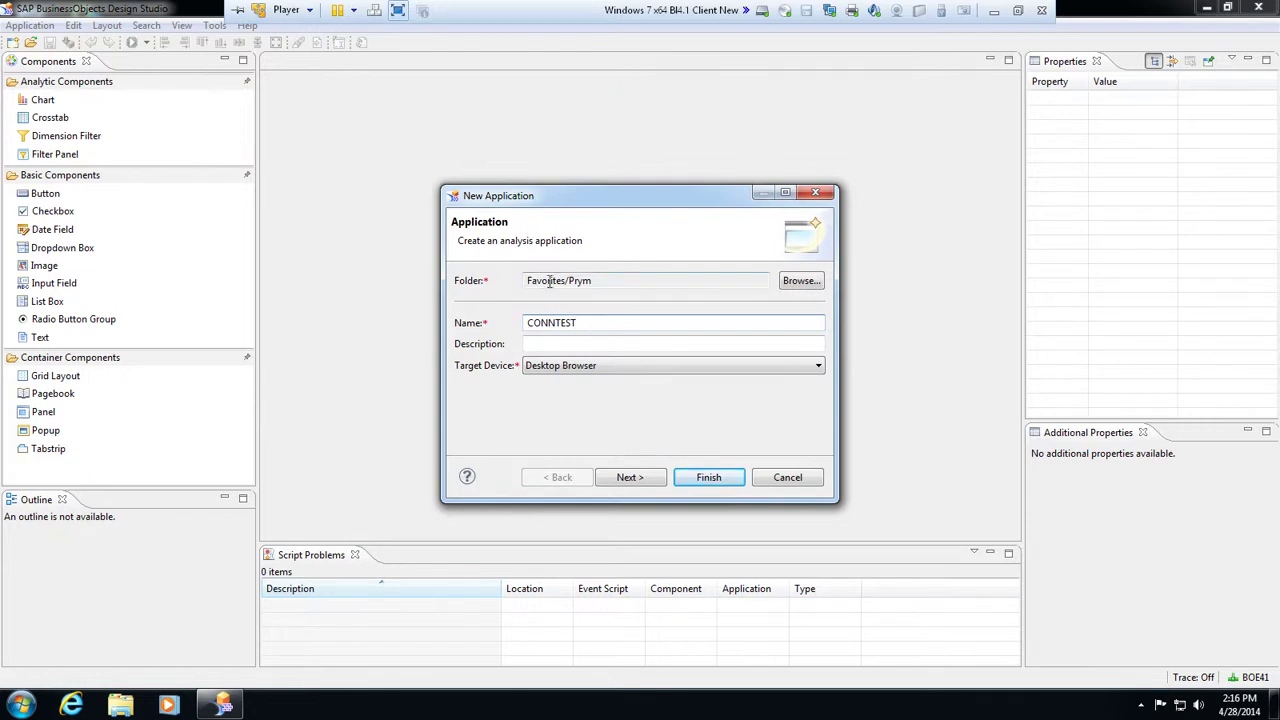
click(801, 285)
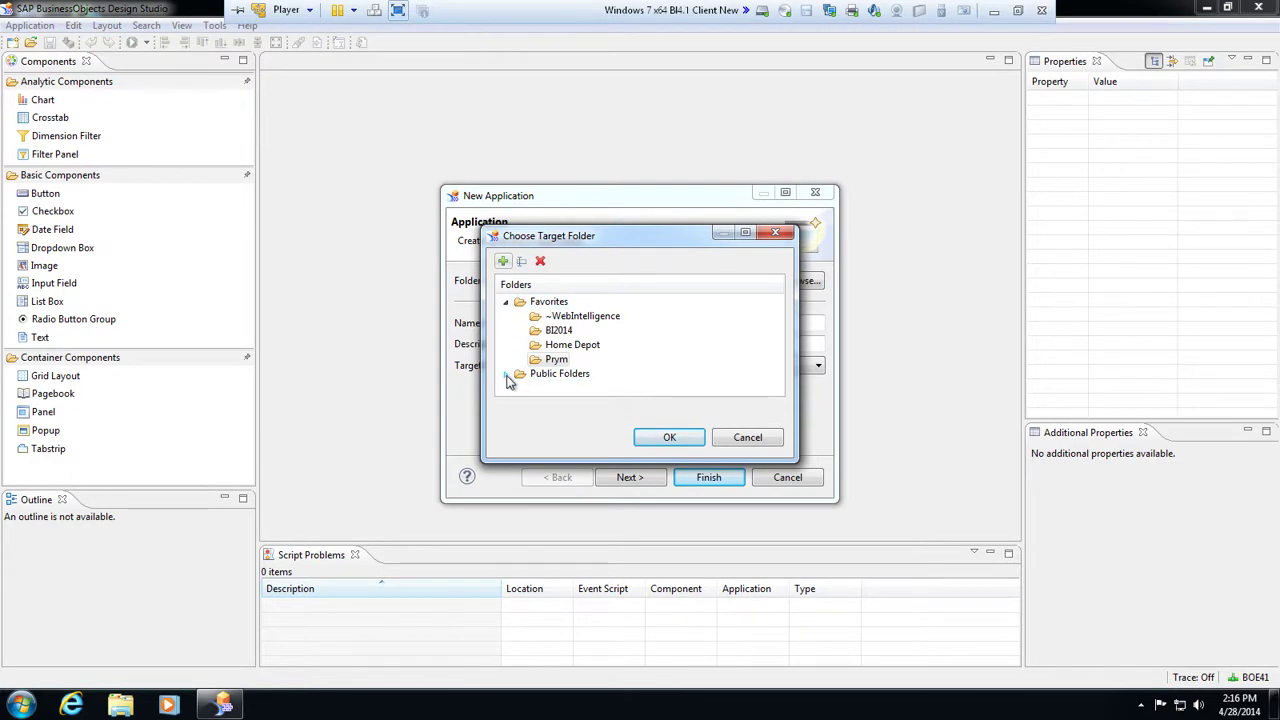
click(548, 301)
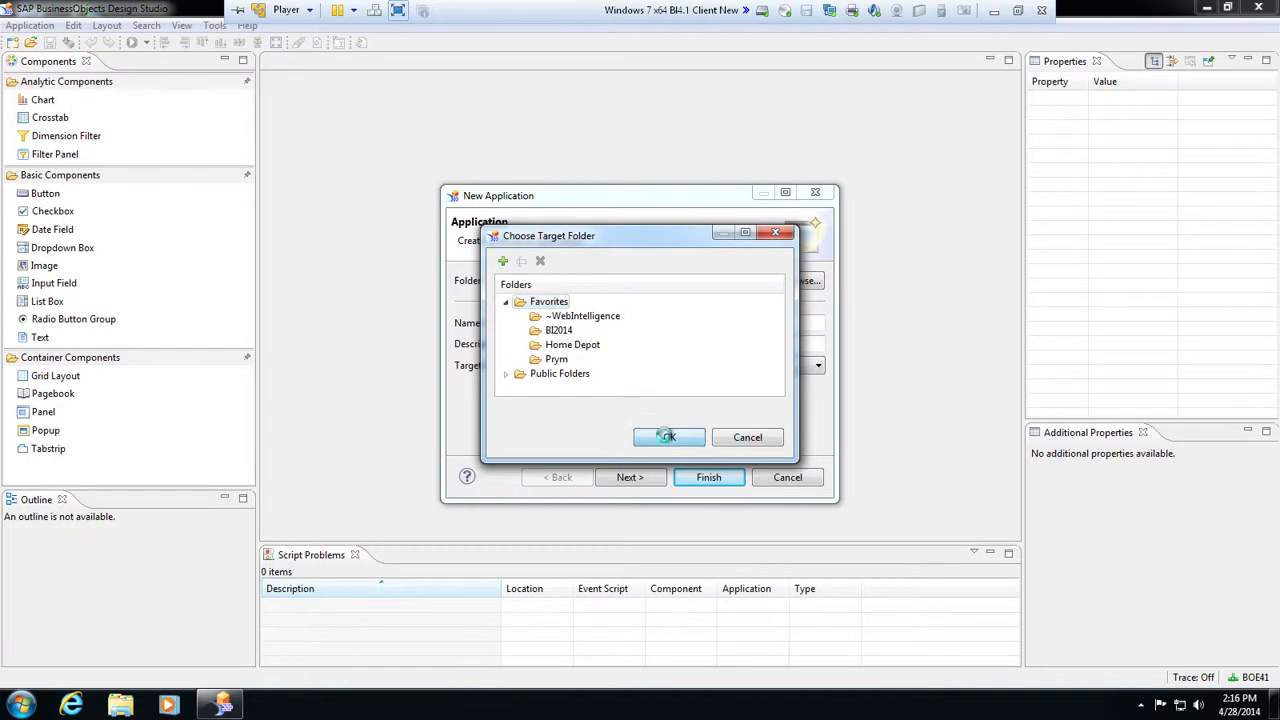
click(668, 438)
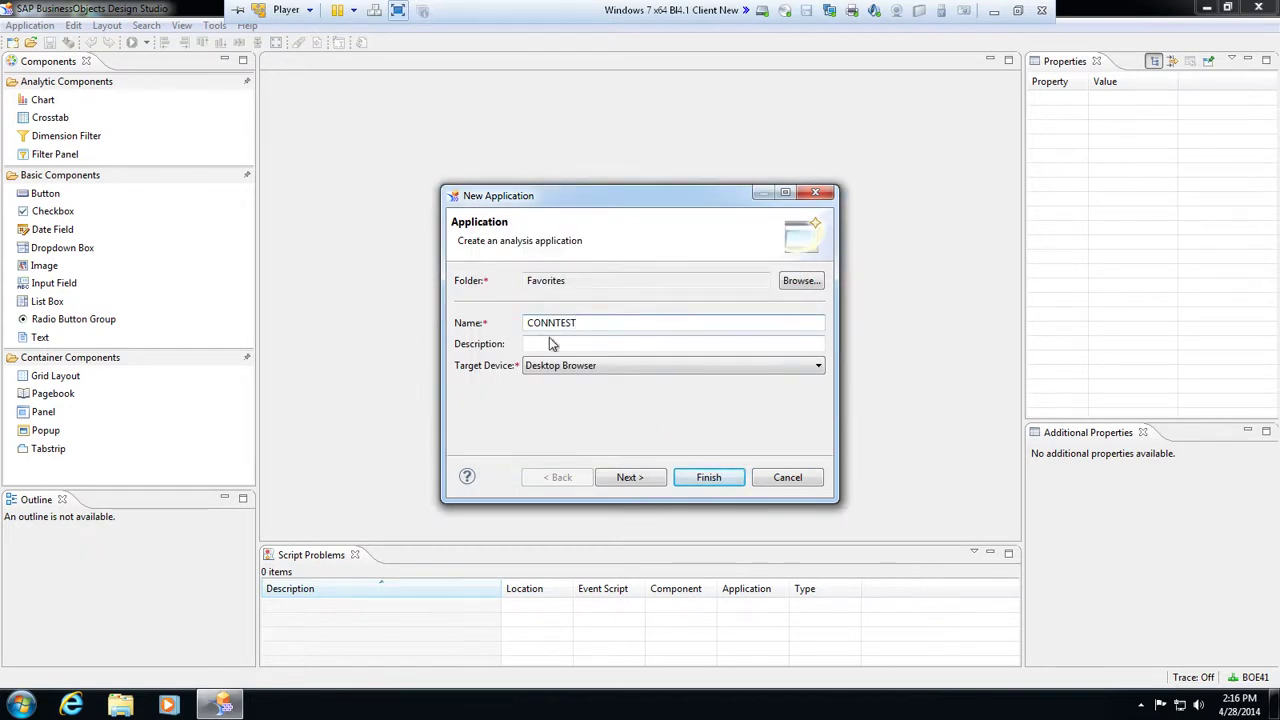
click(623, 366)
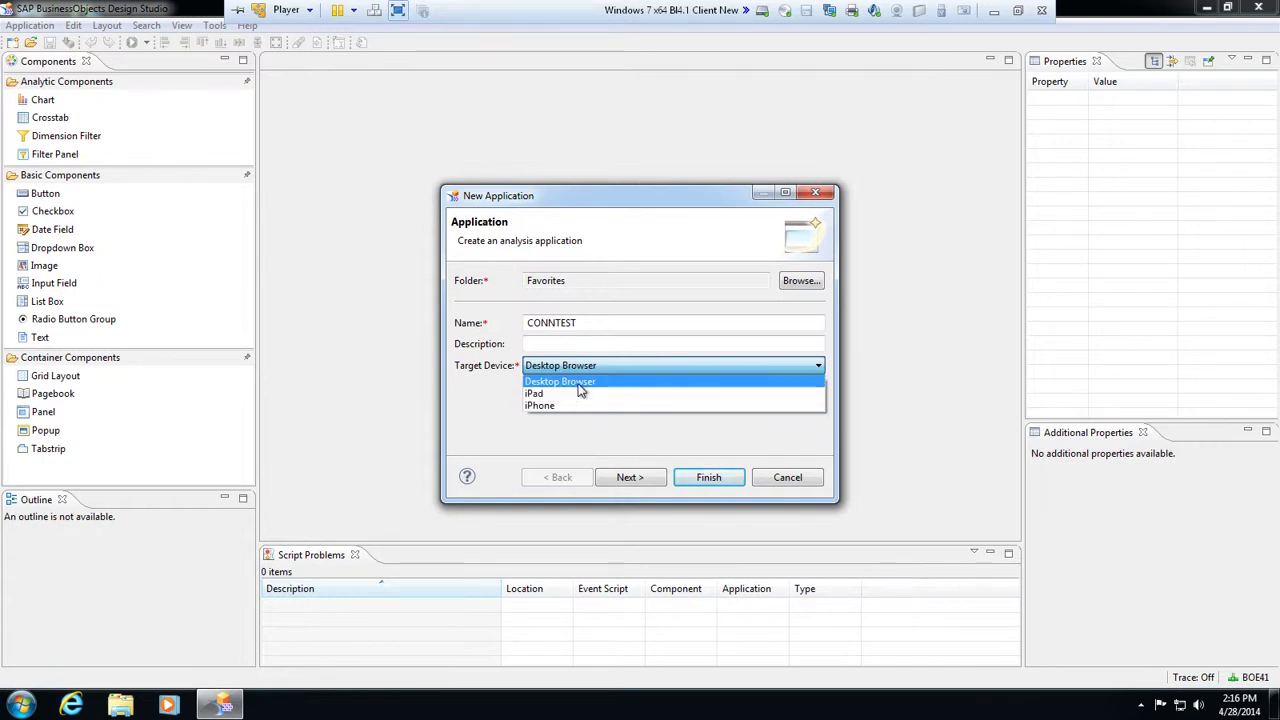
click(577, 382)
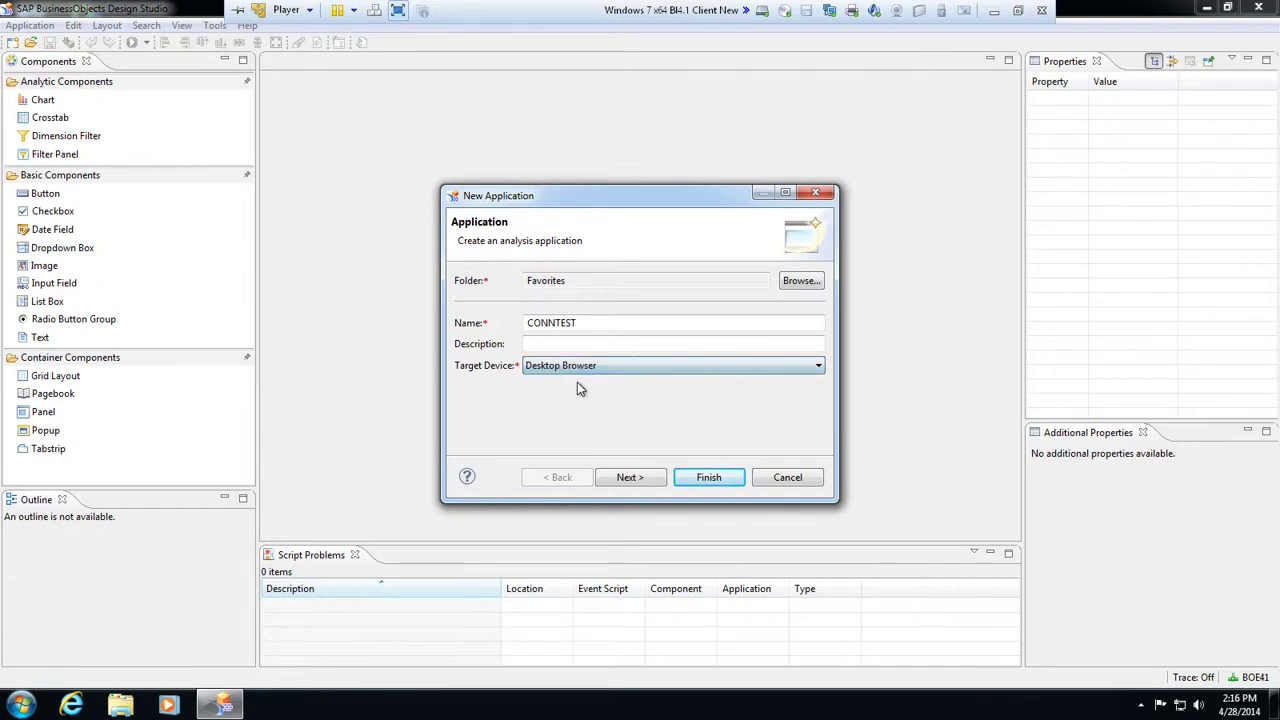
click(638, 479)
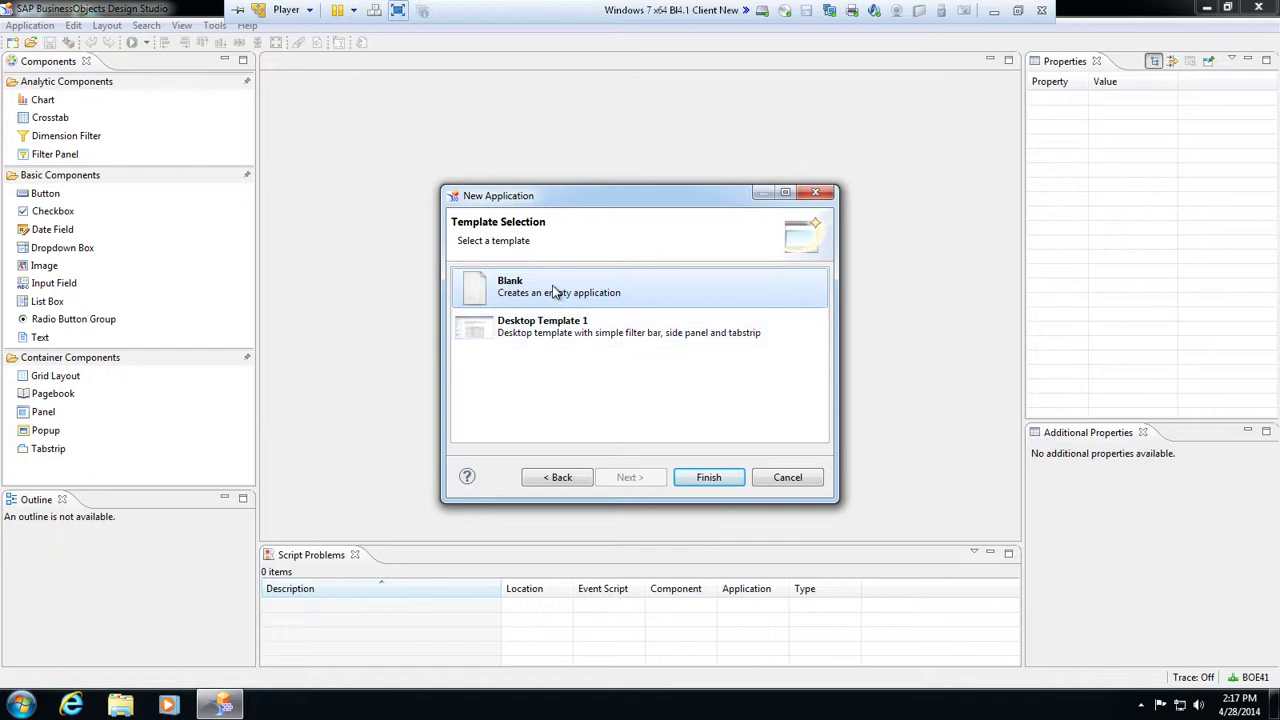
Finish CONNTEST with the Blank template and add a new data source under Data Sources
click(711, 478)
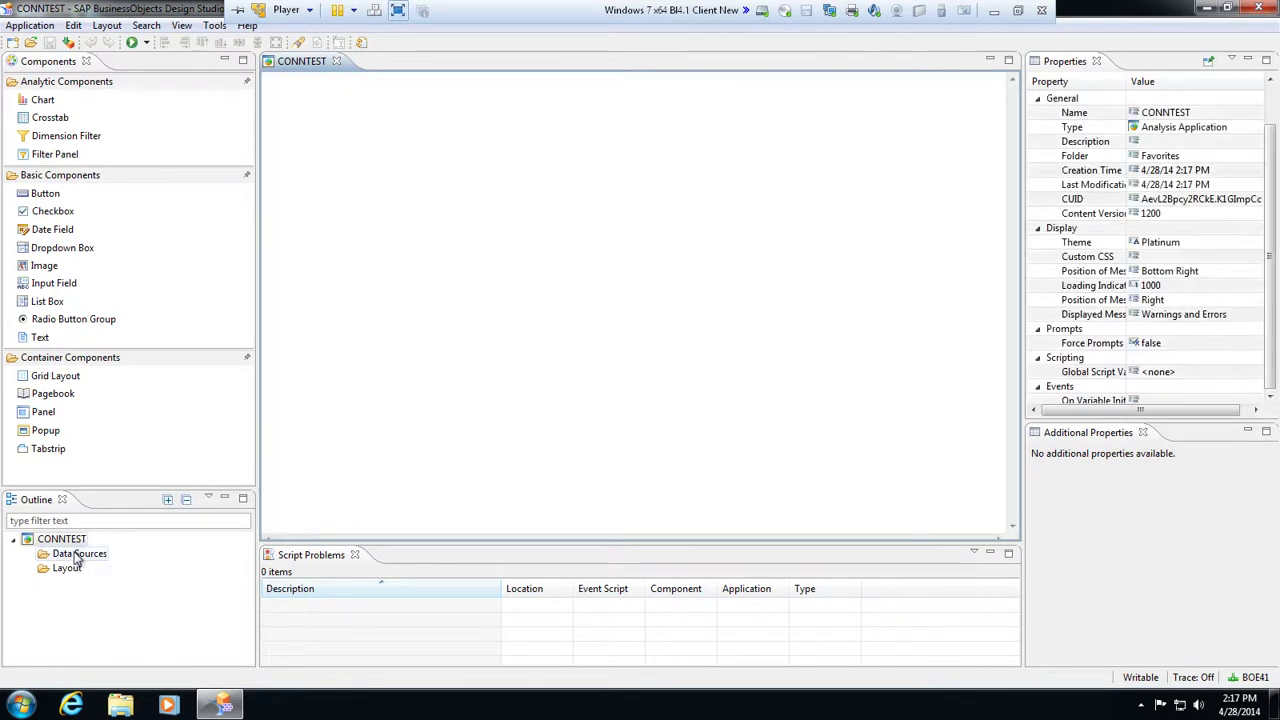
click(76, 556)
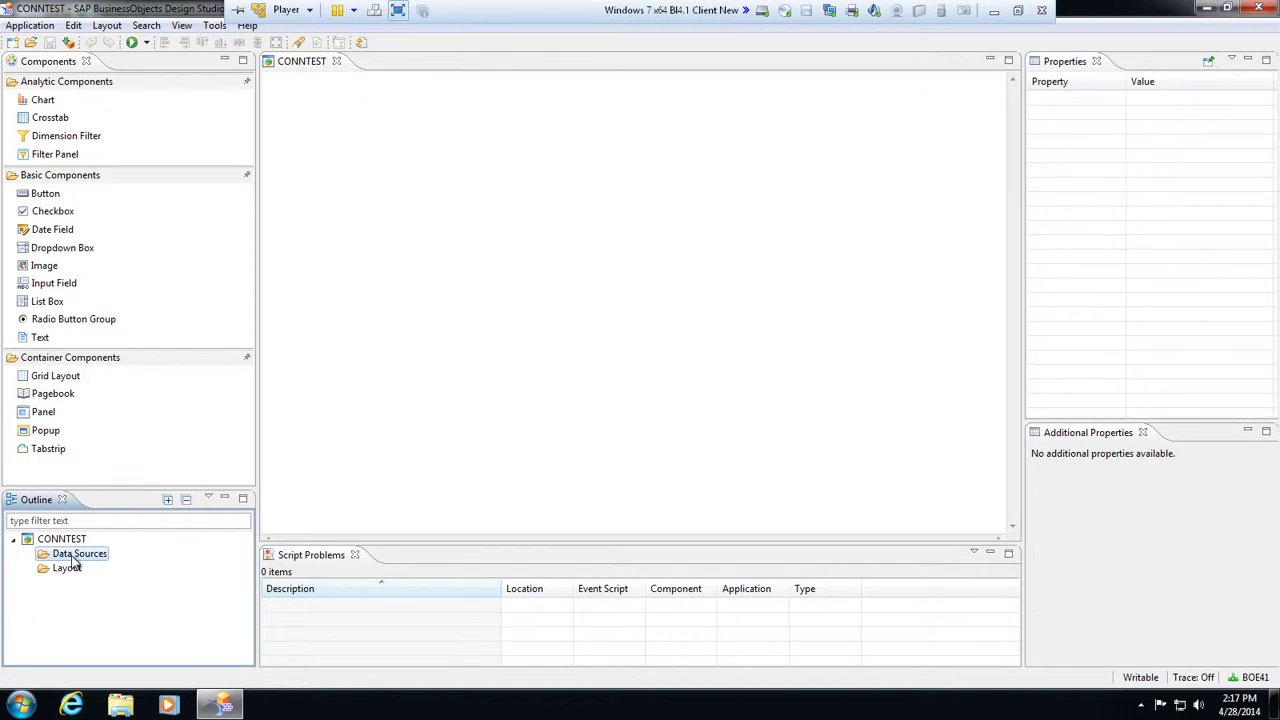
right_click(78, 560)
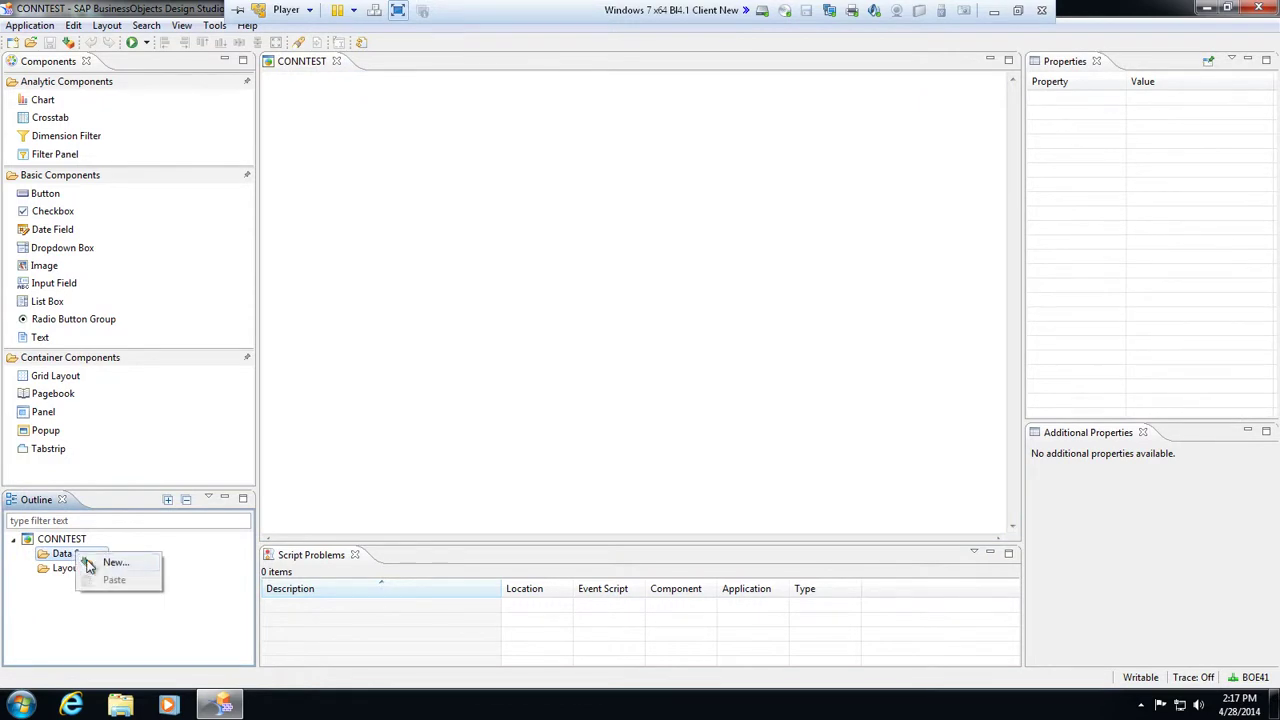
click(105, 564)
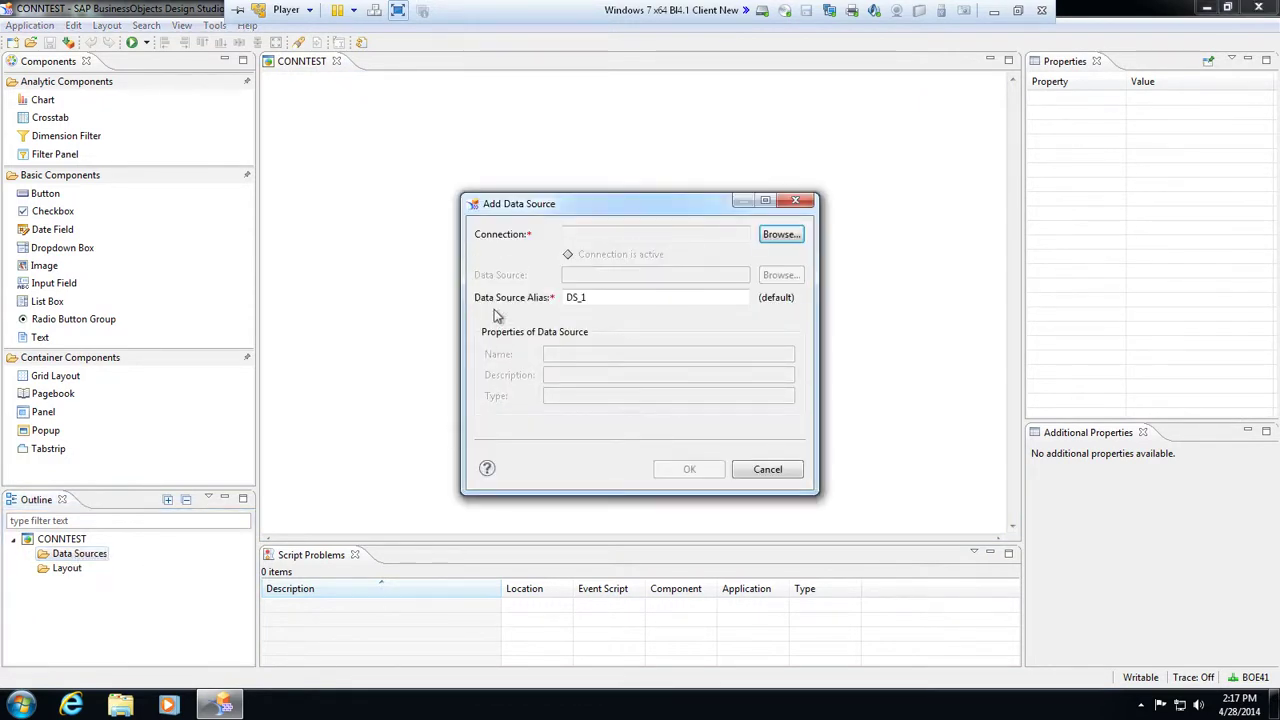
Choose the ExpoSales.unx universe as the data source connection
click(779, 236)
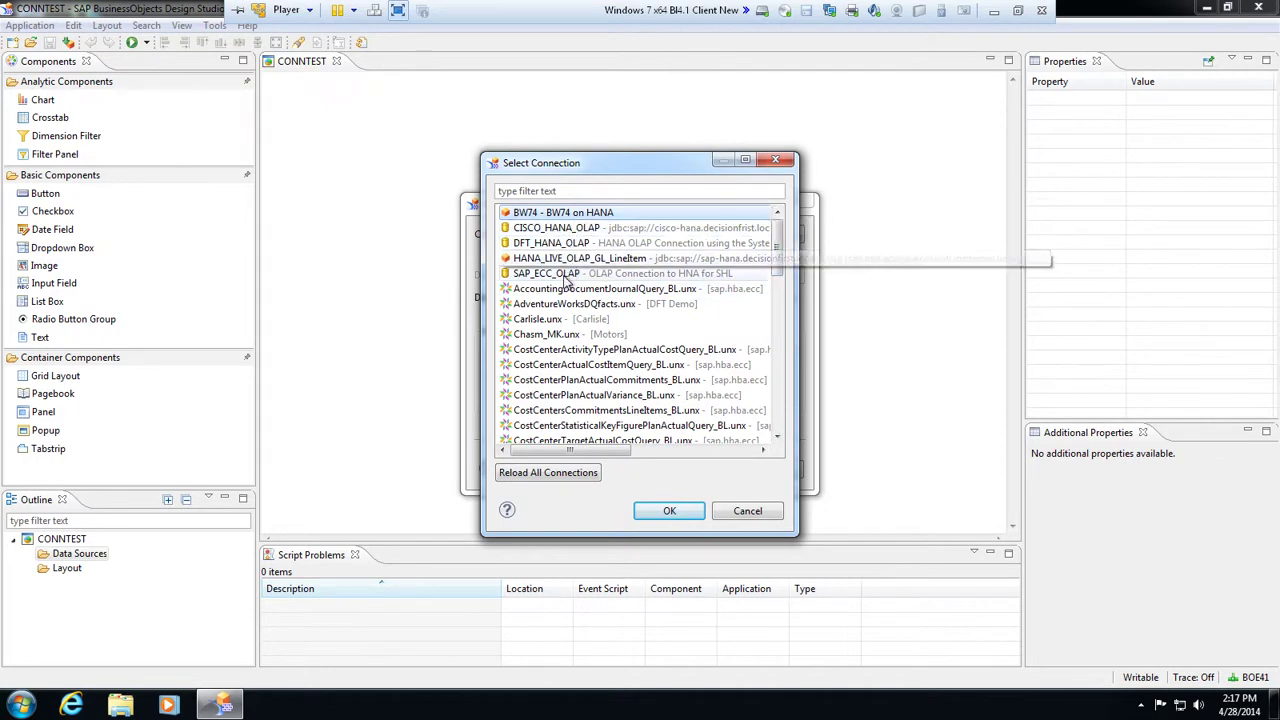
drag(781, 250, 804, 425)
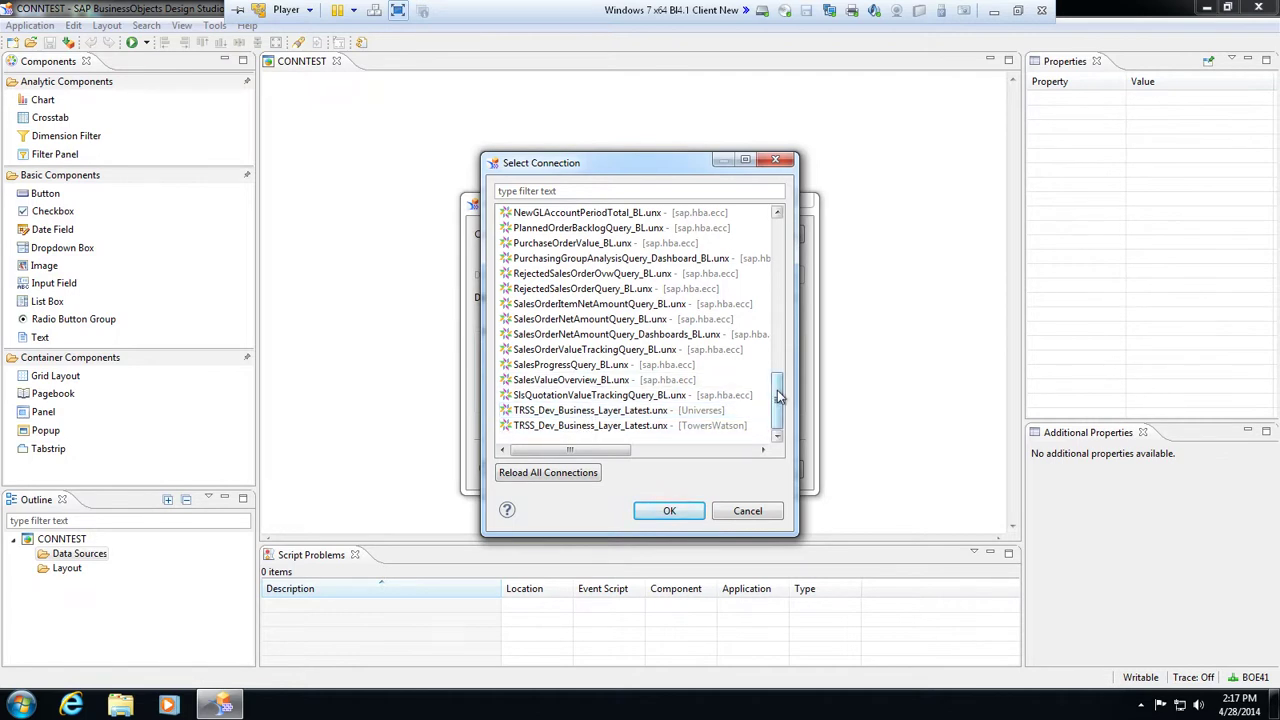
drag(779, 397, 779, 365)
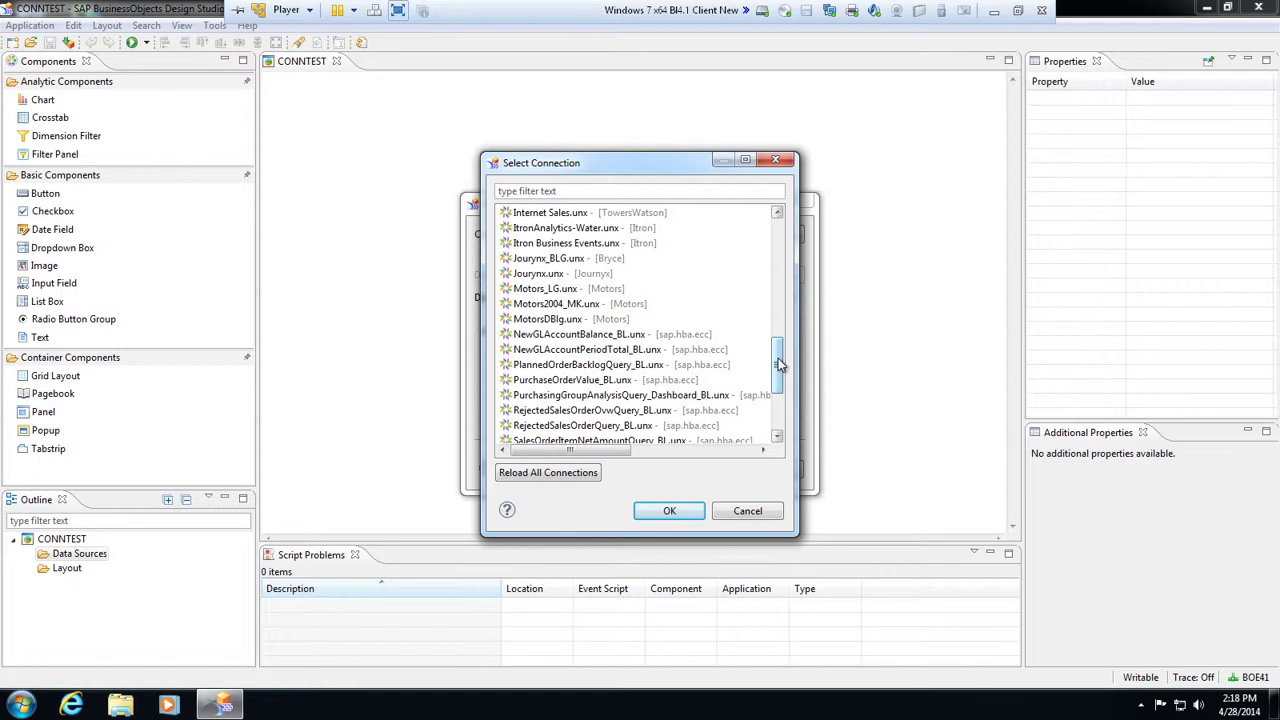
drag(779, 352, 775, 306)
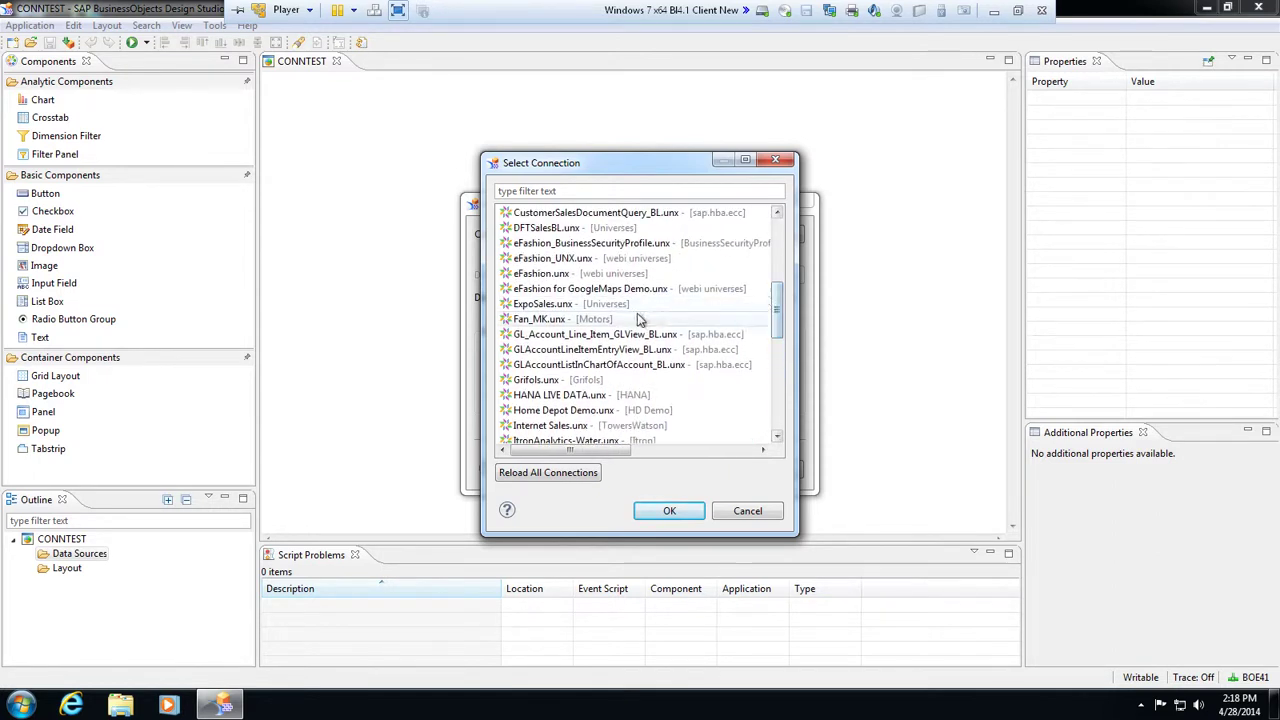
click(579, 306)
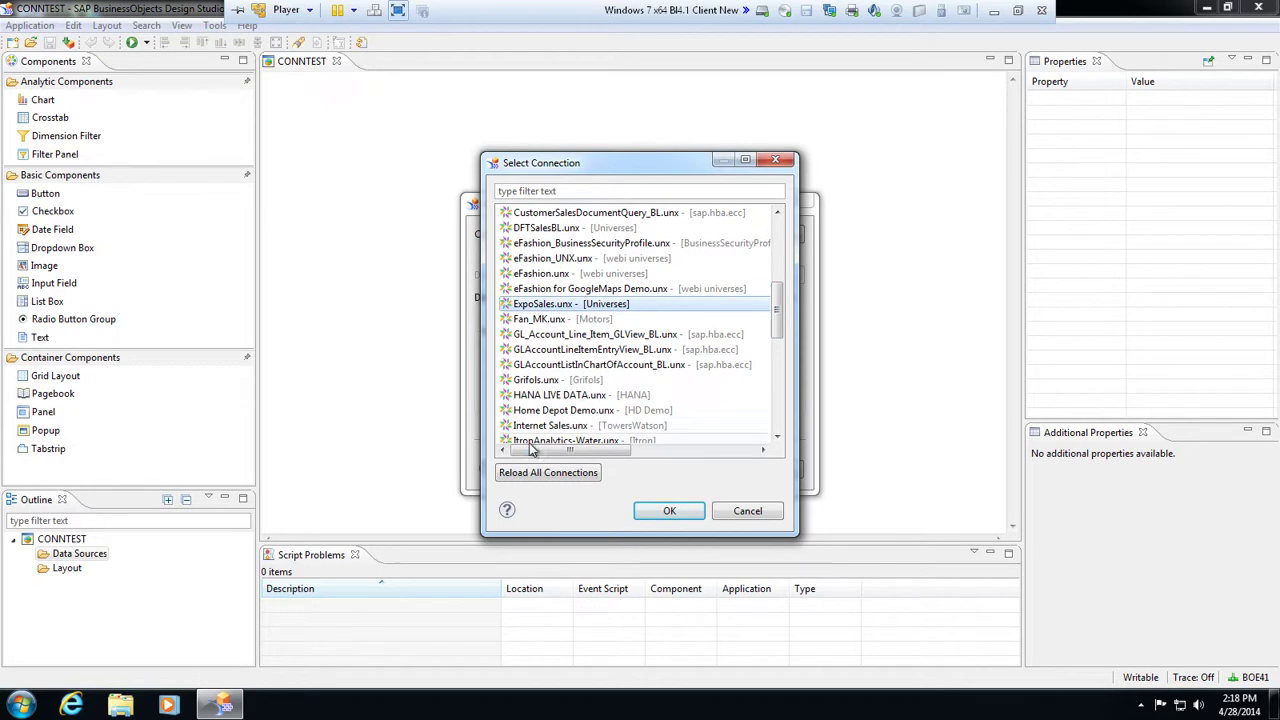
click(641, 511)
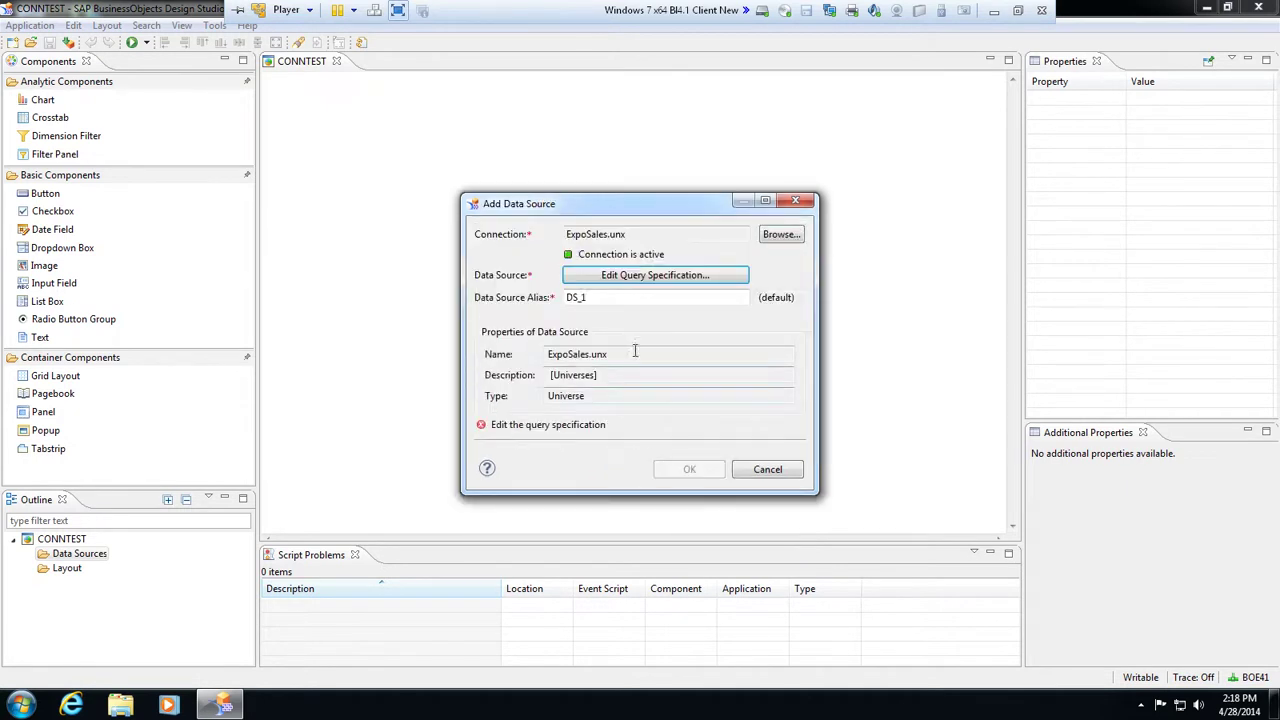
In the EXPOSales query editor, add Year And Month, Gross Sales and Net Sales, then preview 48 rows
click(666, 280)
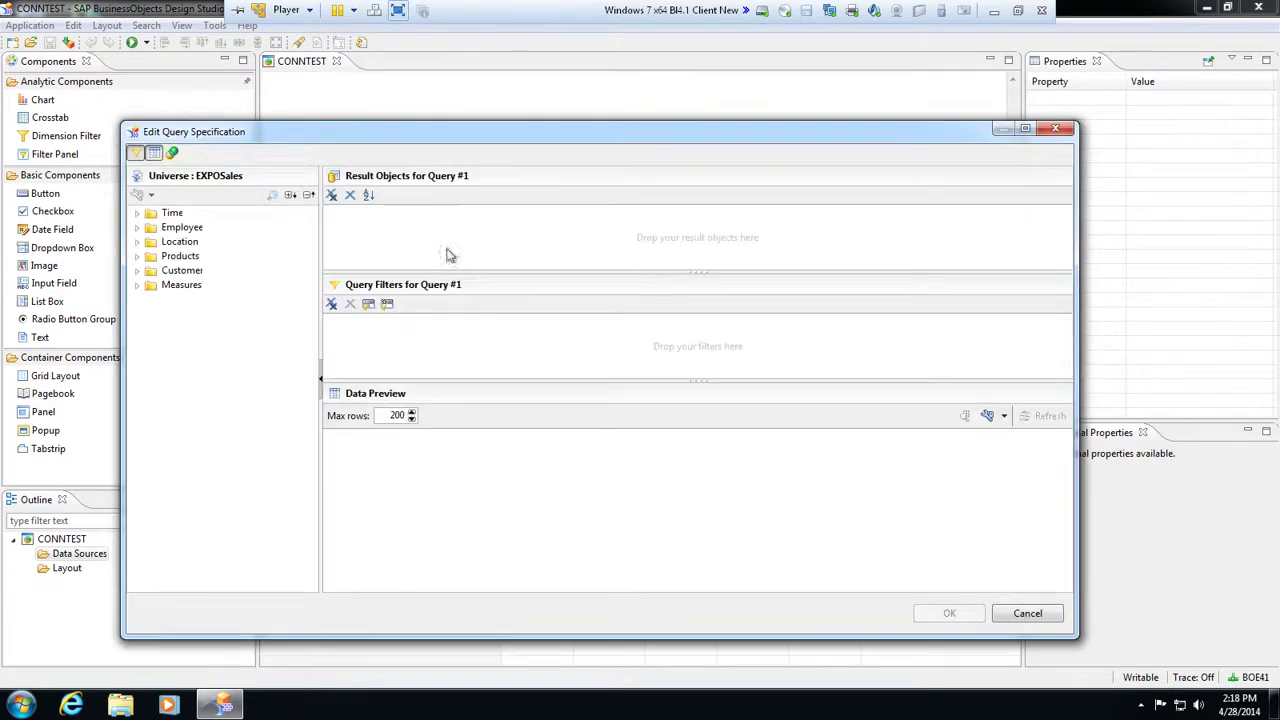
click(138, 214)
drag(182, 255, 340, 236)
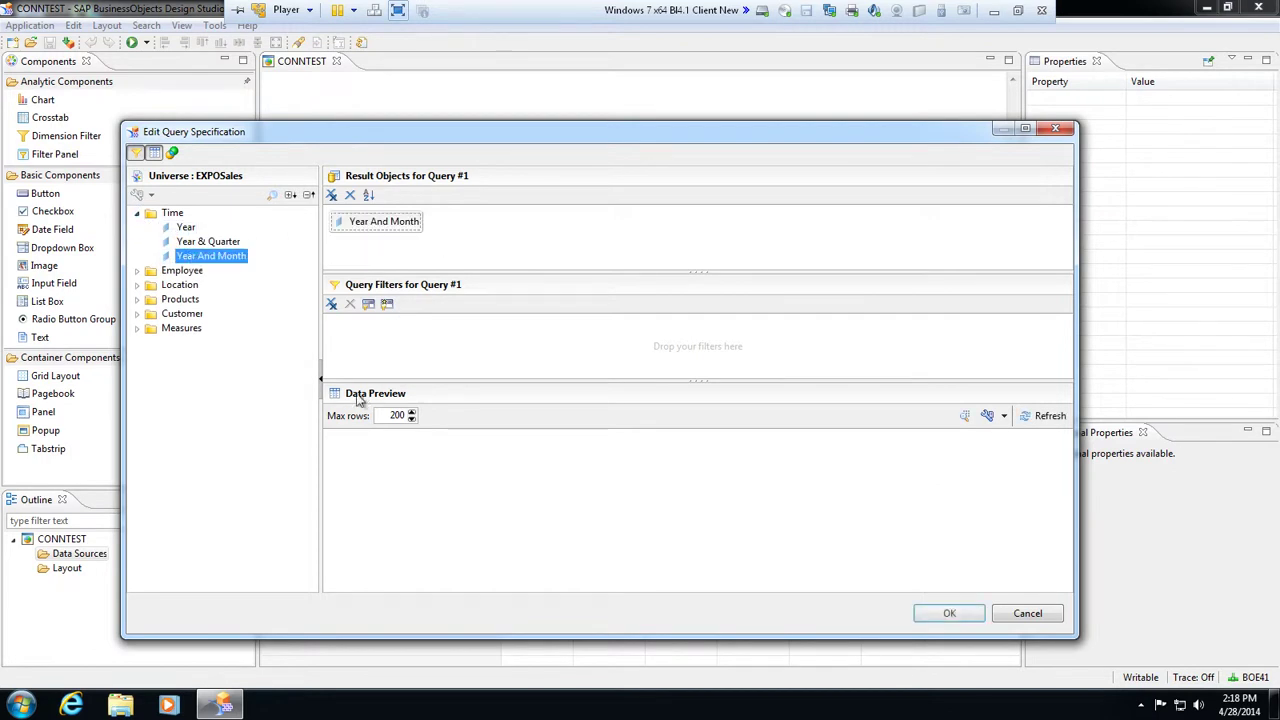
click(138, 329)
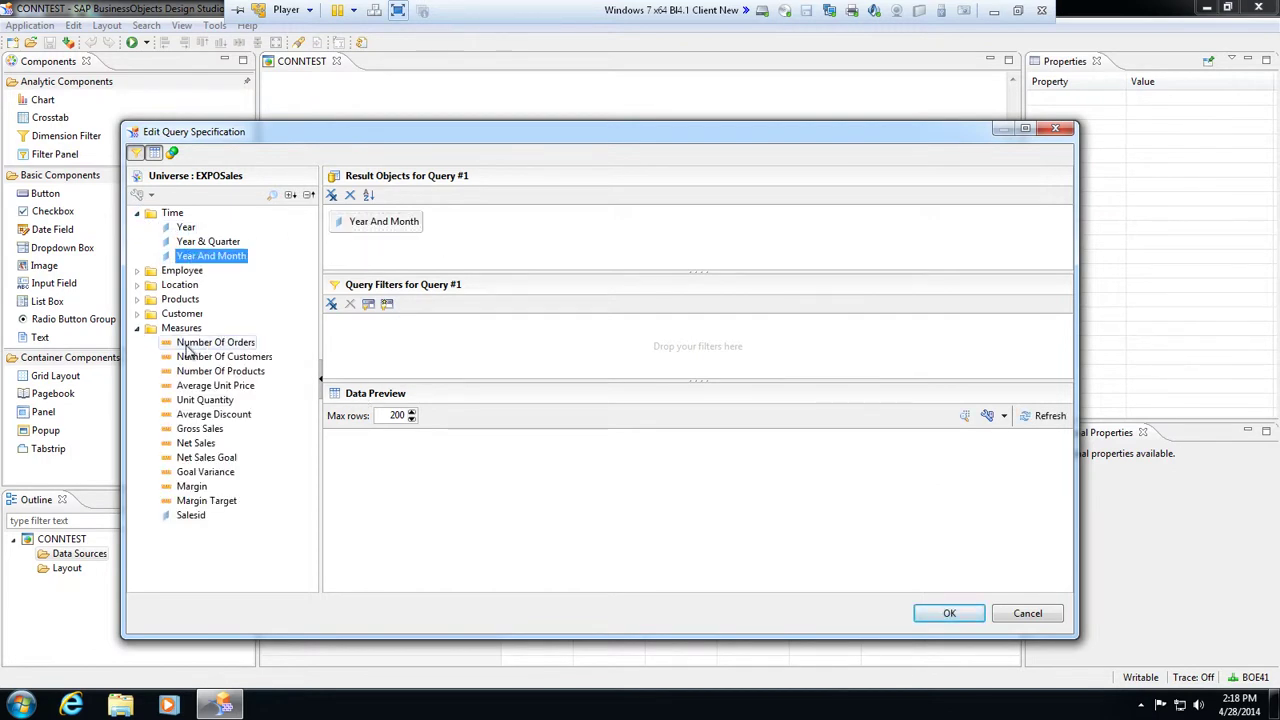
double_click(190, 429)
double_click(190, 443)
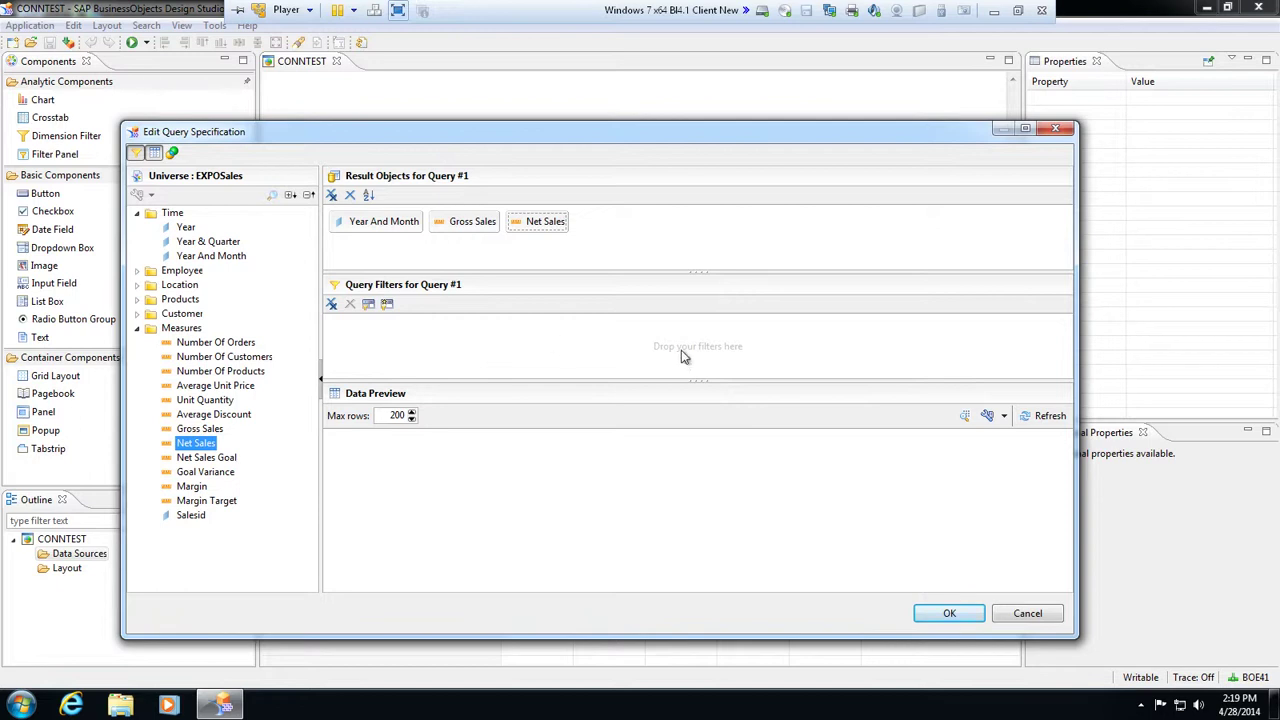
click(1035, 418)
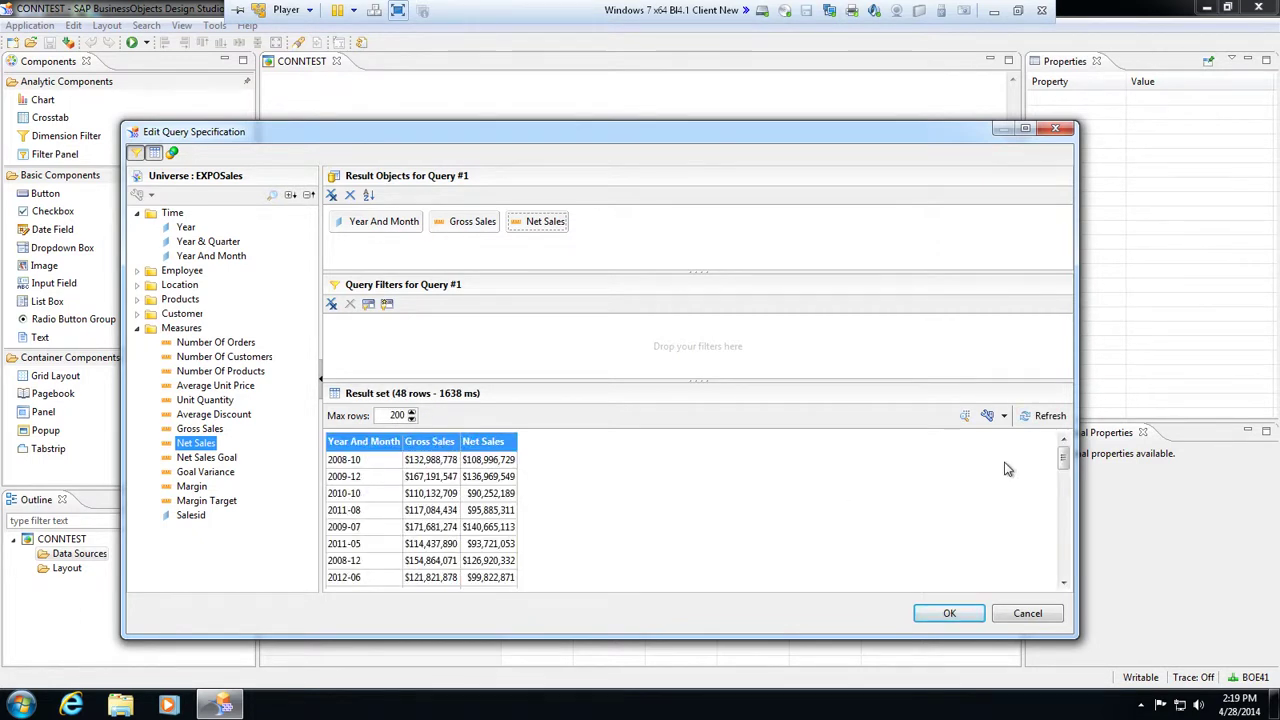
Add an ascending Year And Month sort and refresh the preview to start at 2008-08
drag(375, 463, 370, 496)
click(390, 222)
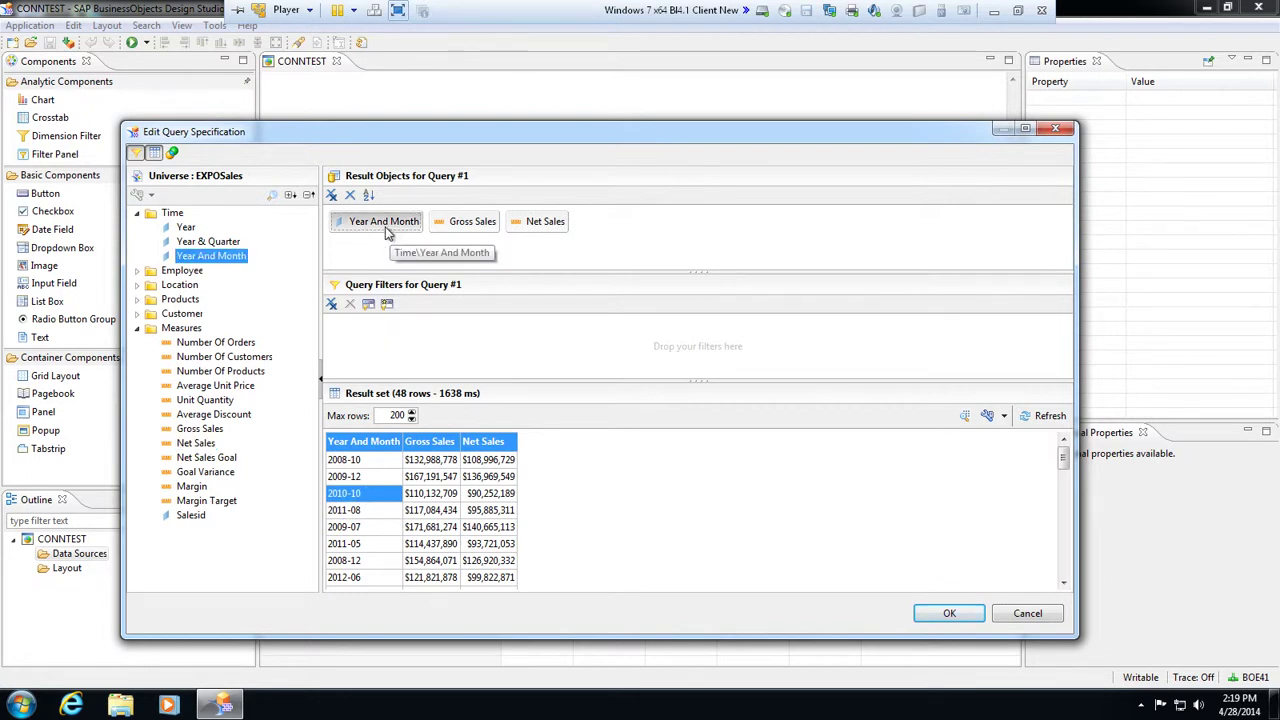
click(368, 195)
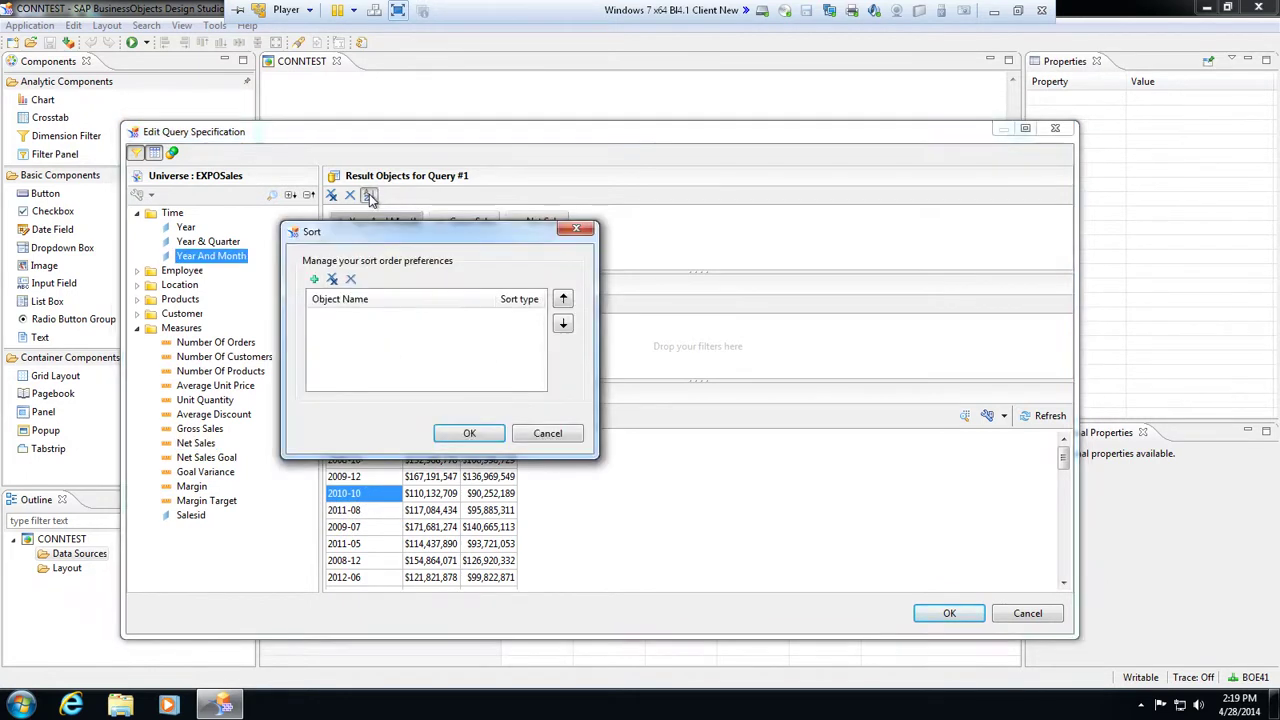
click(315, 281)
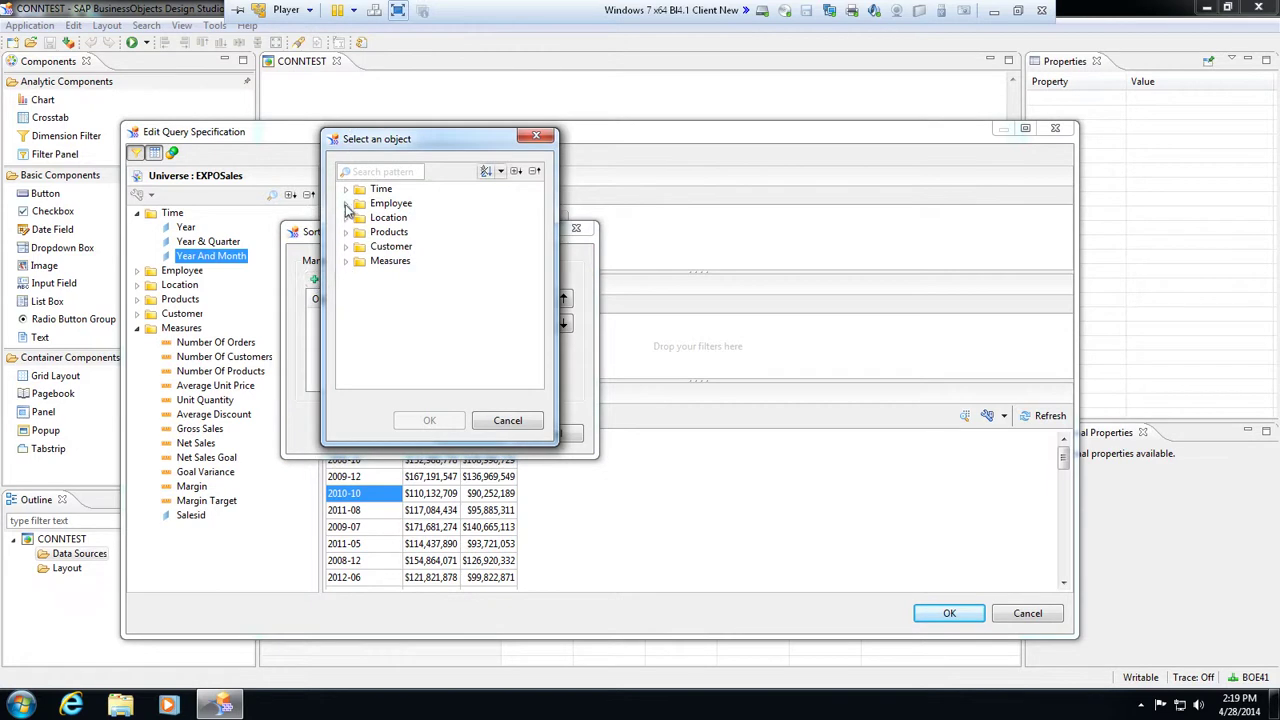
click(346, 189)
click(386, 232)
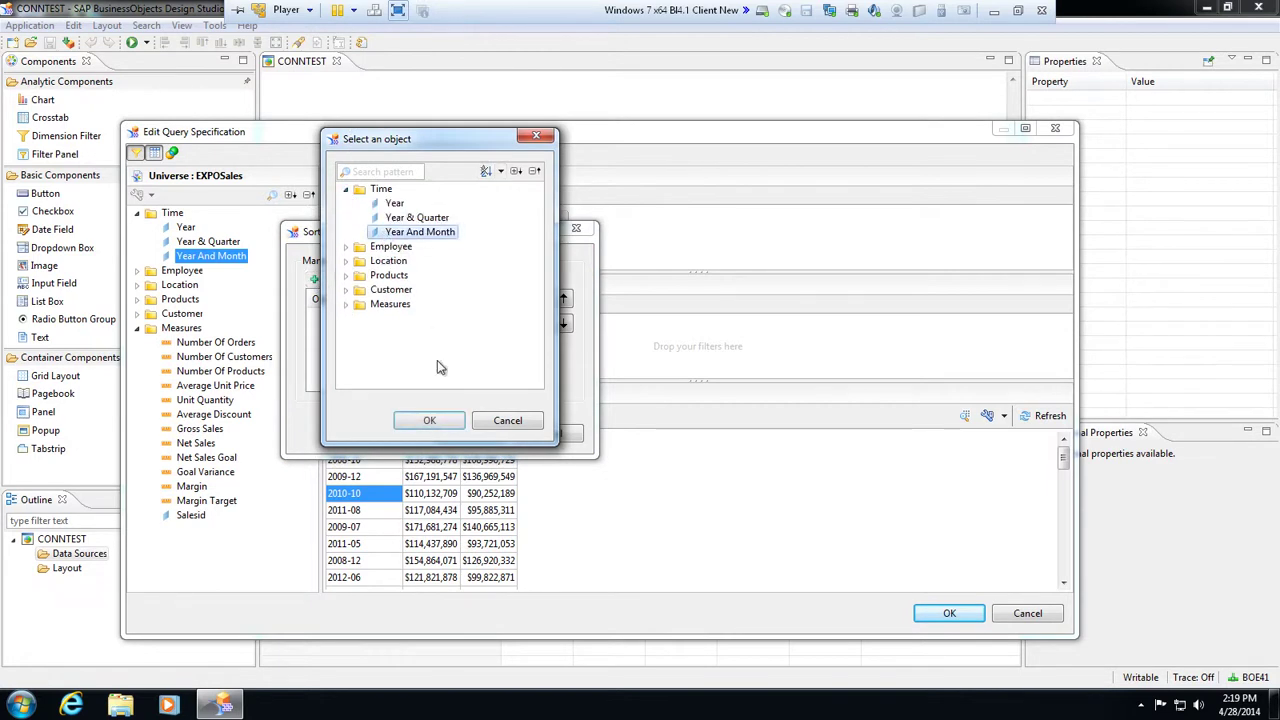
click(429, 420)
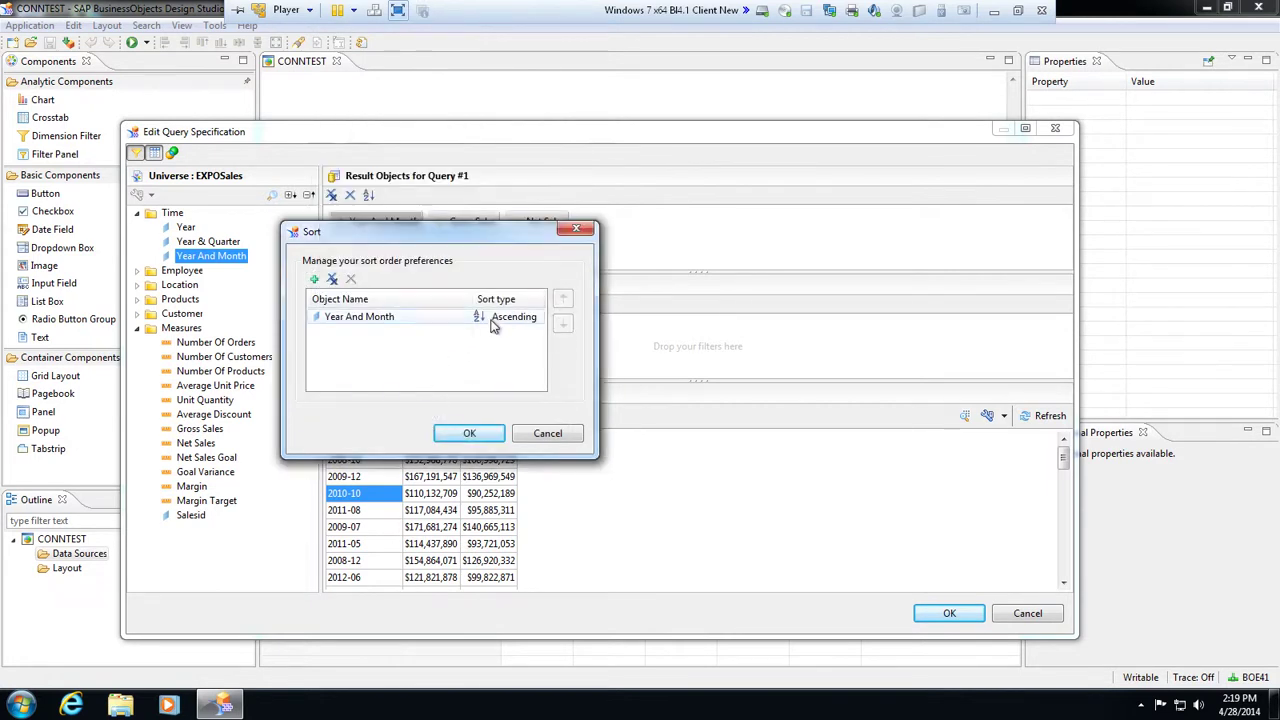
click(469, 433)
click(1038, 418)
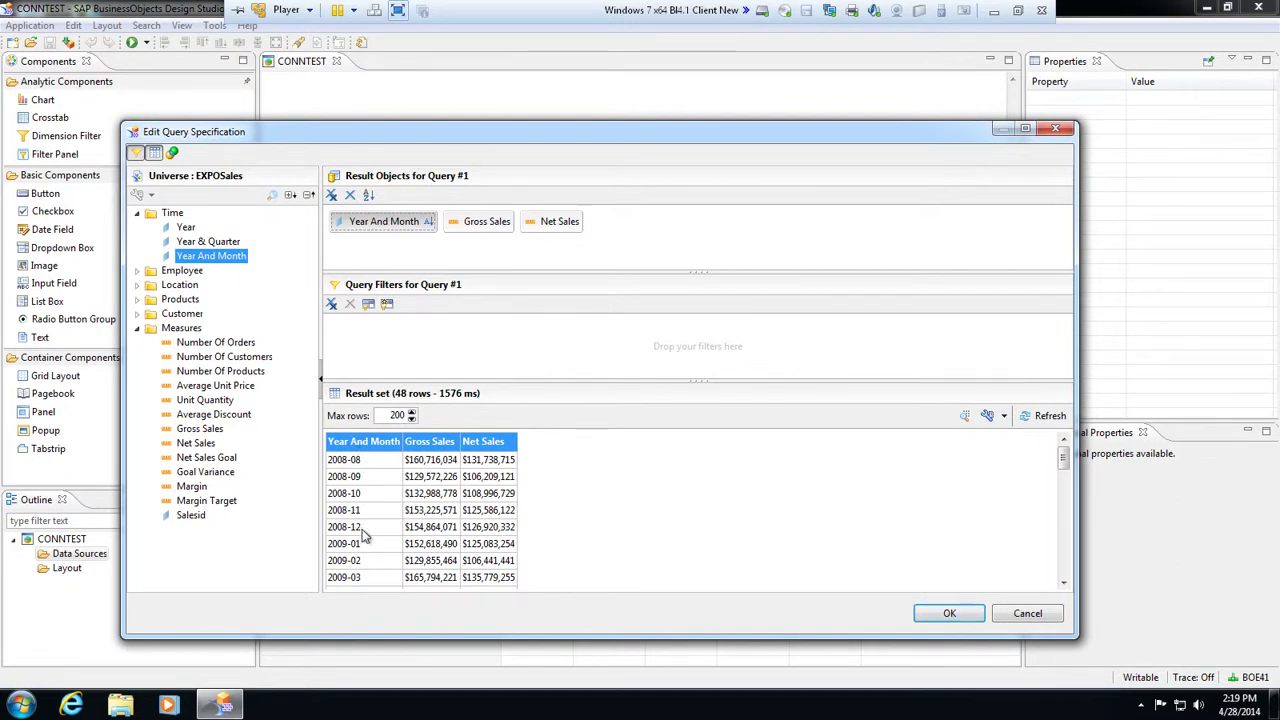
Accept the query, add the data source with alias YEARLY_SALES, and drop a chart onto the layout
click(950, 614)
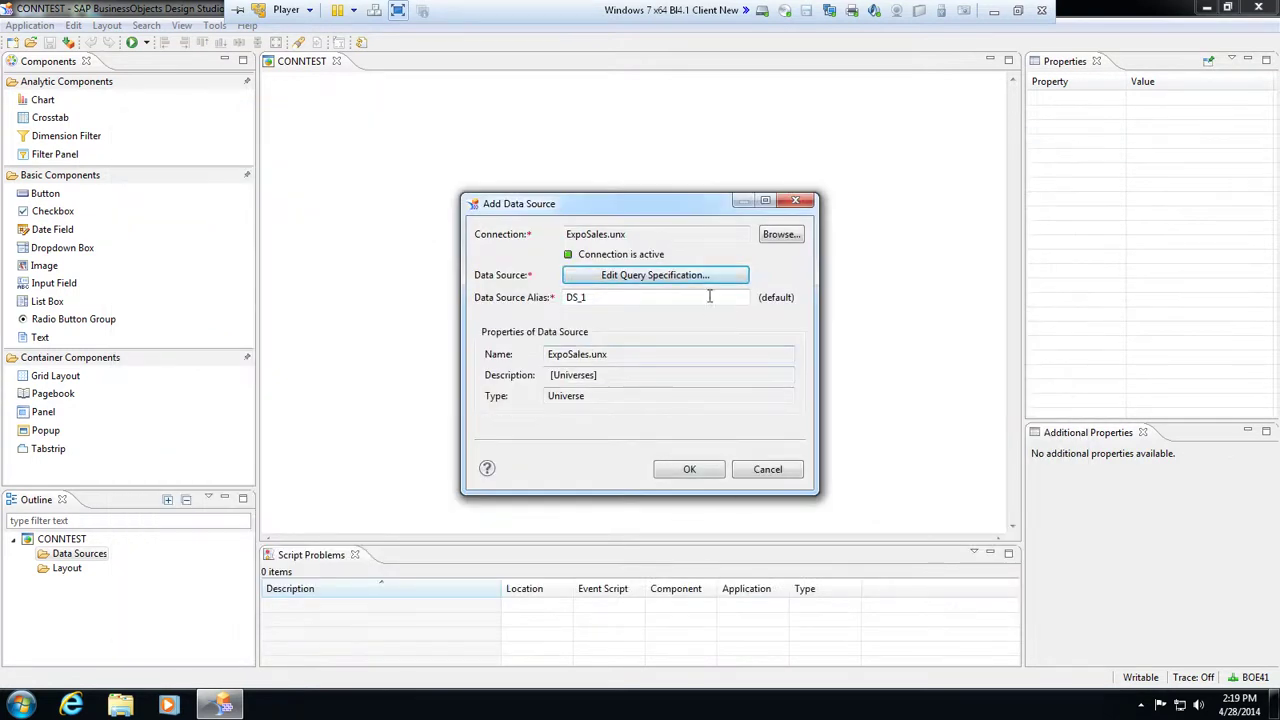
double_click(614, 296)
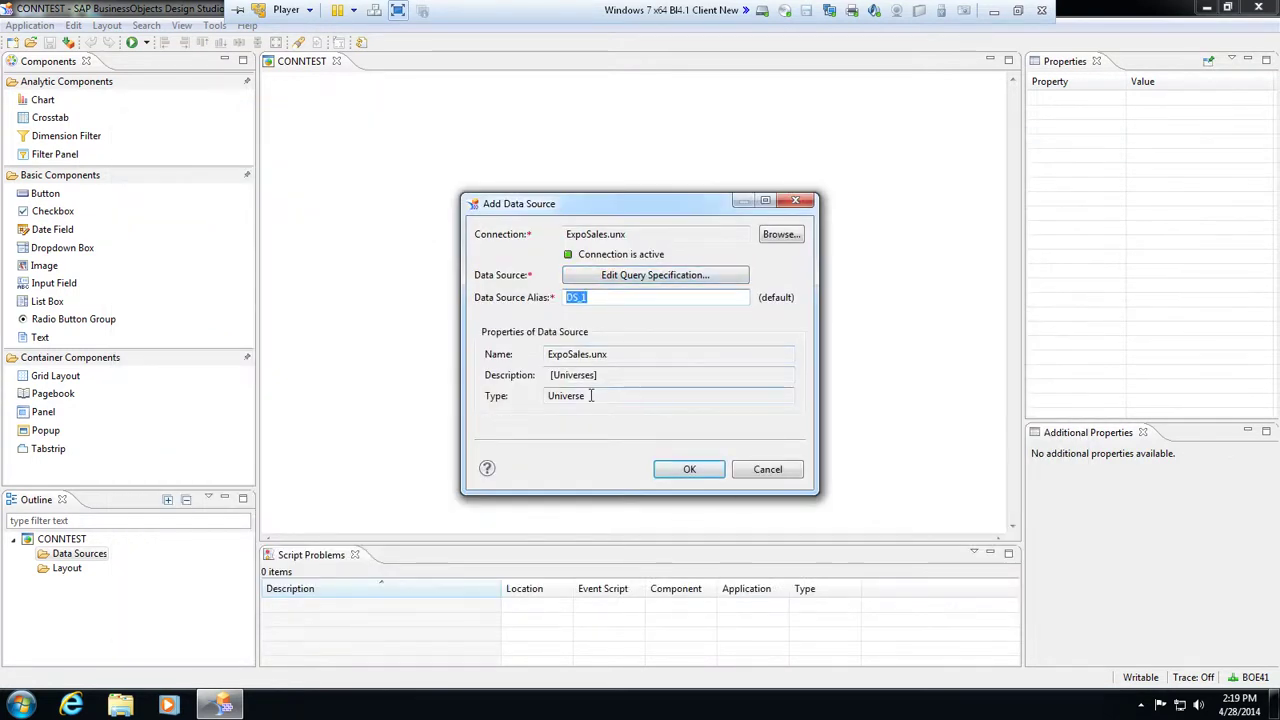
text(YEARLY_)
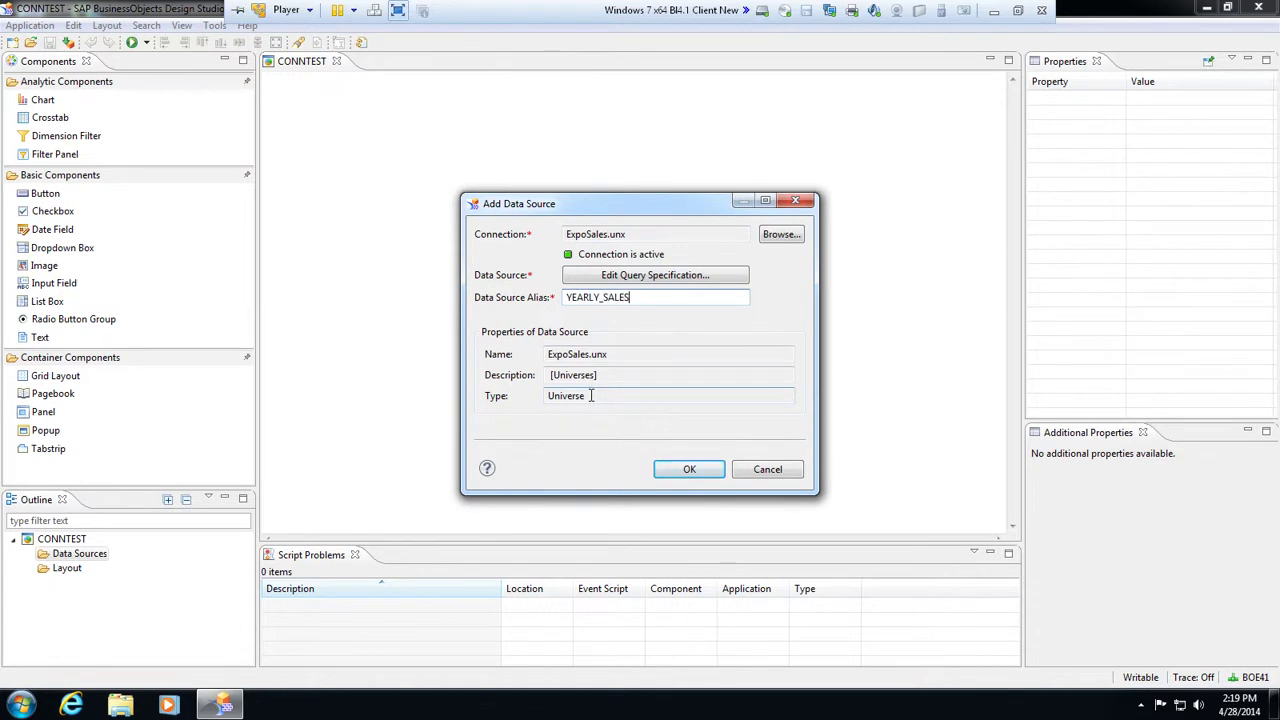
text(SALES)
click(686, 470)
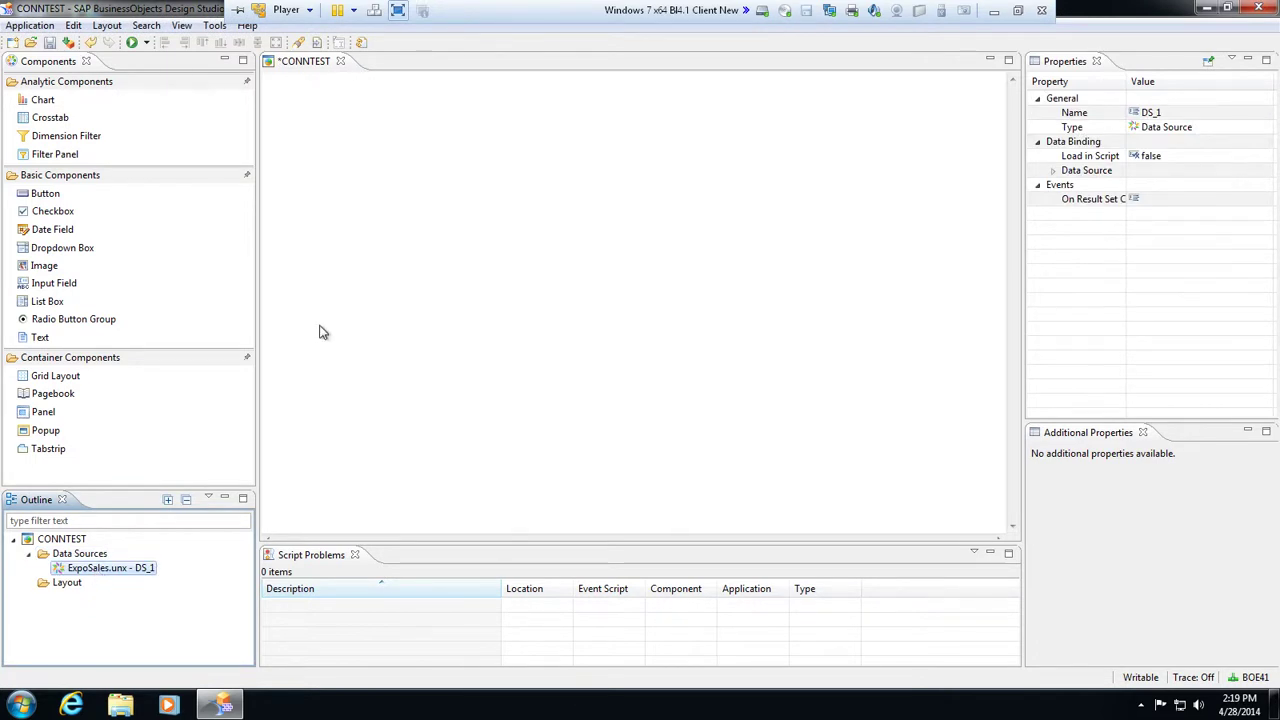
drag(43, 100, 338, 144)
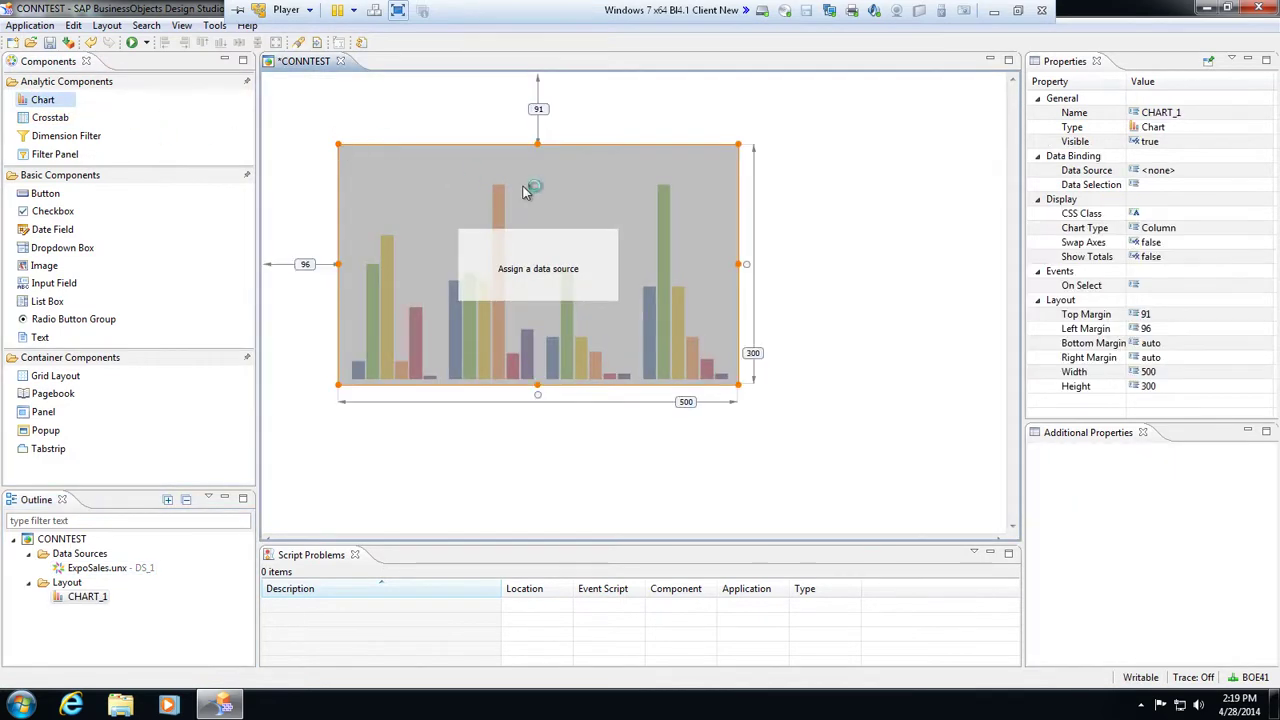
Set CHART_1's Data Binding data source to DS_1
click(1188, 174)
click(1268, 172)
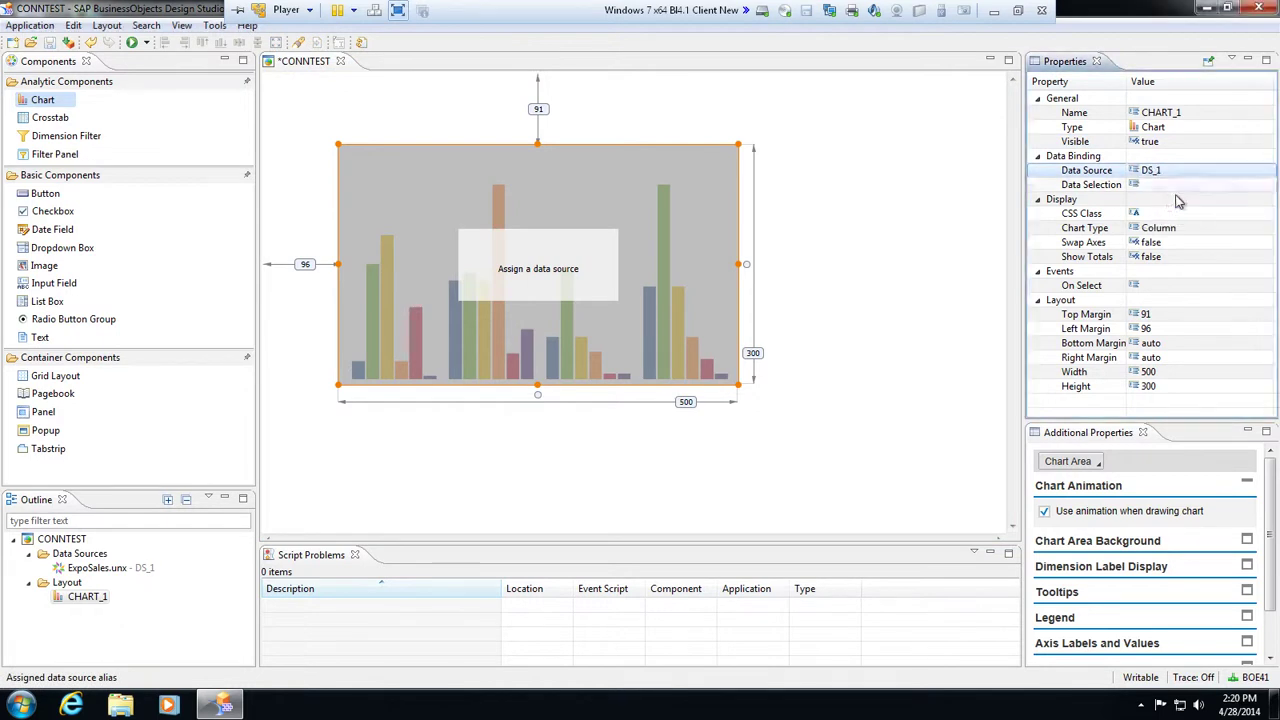
click(1181, 200)
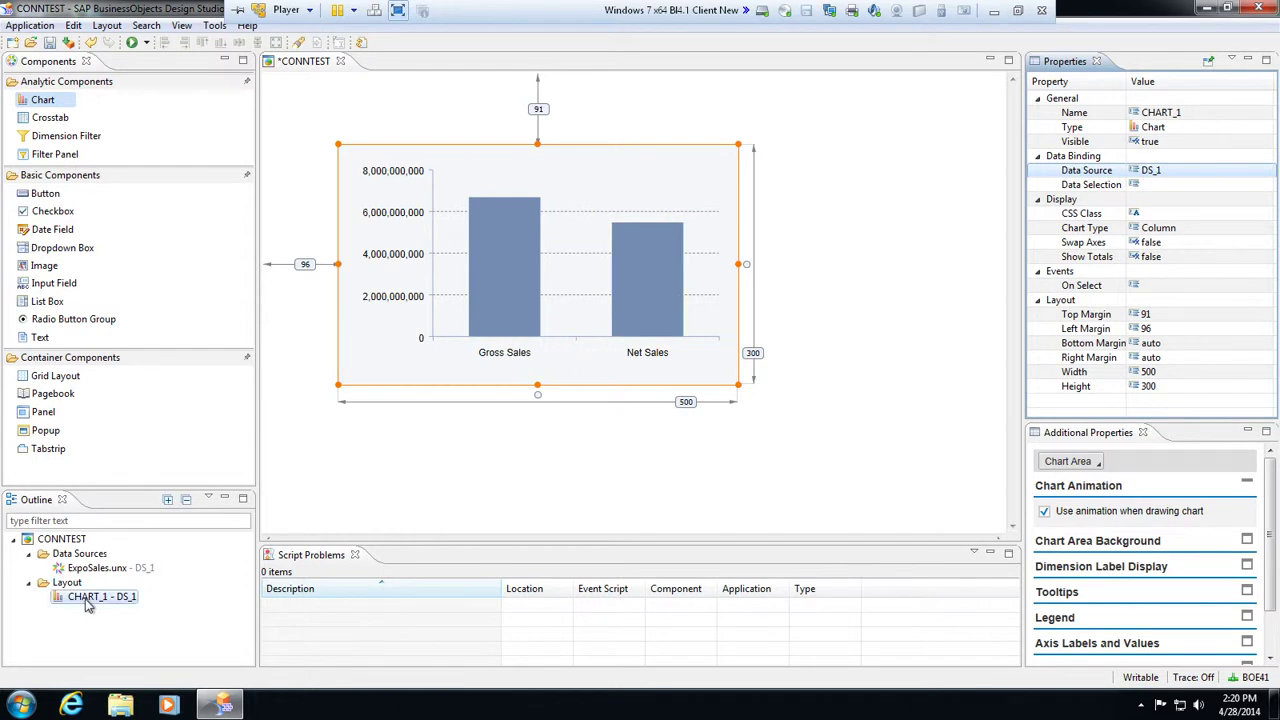
Edit DS_1's initial view to place Year And Month in the rows
right_click(97, 568)
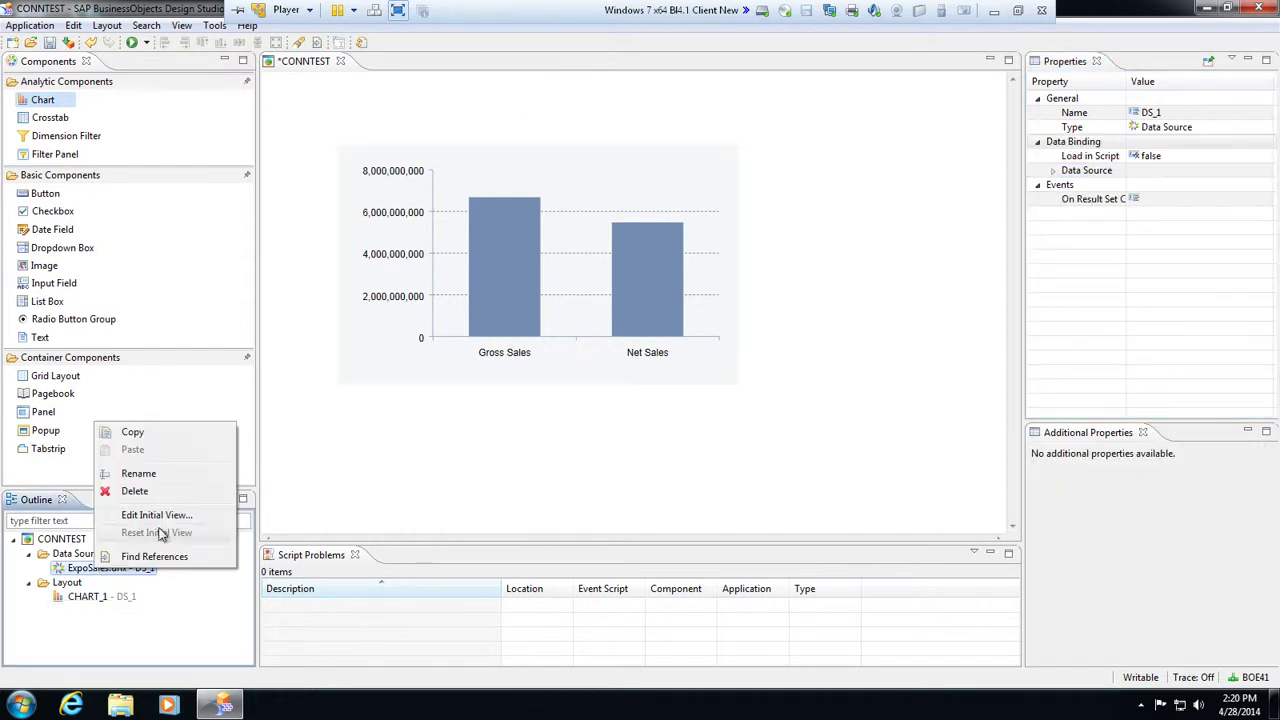
click(157, 515)
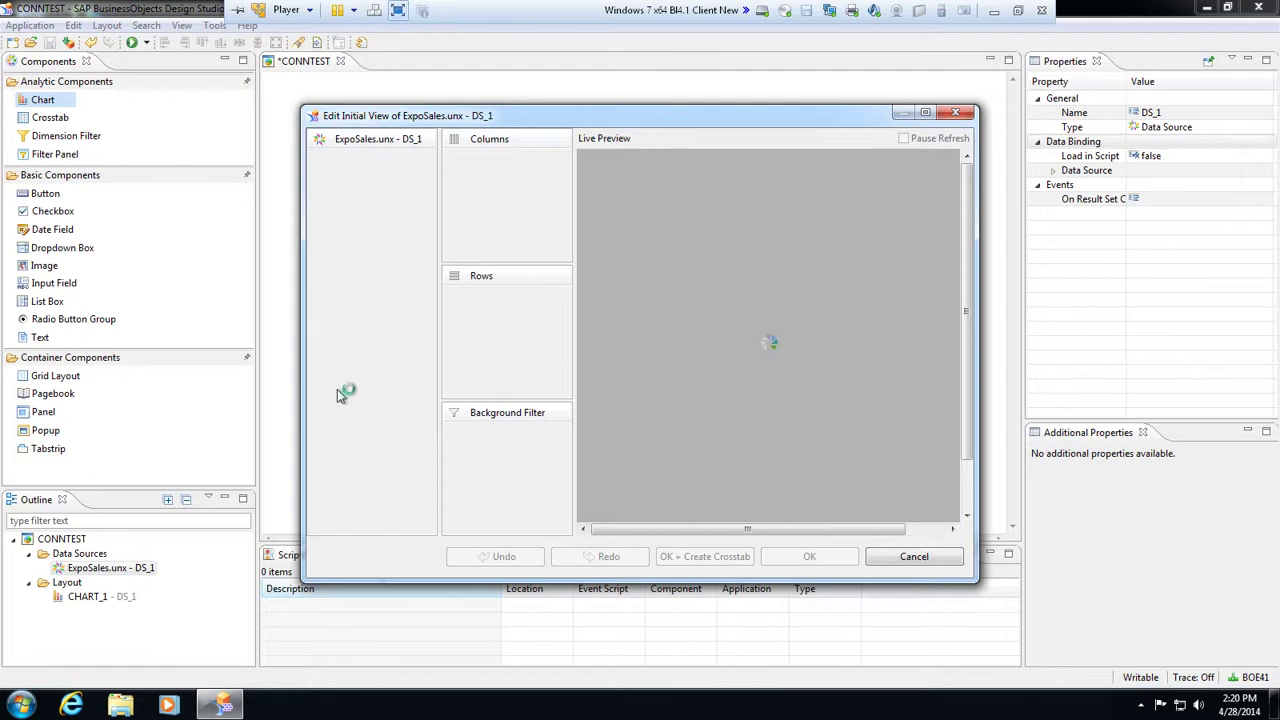
drag(375, 171, 468, 330)
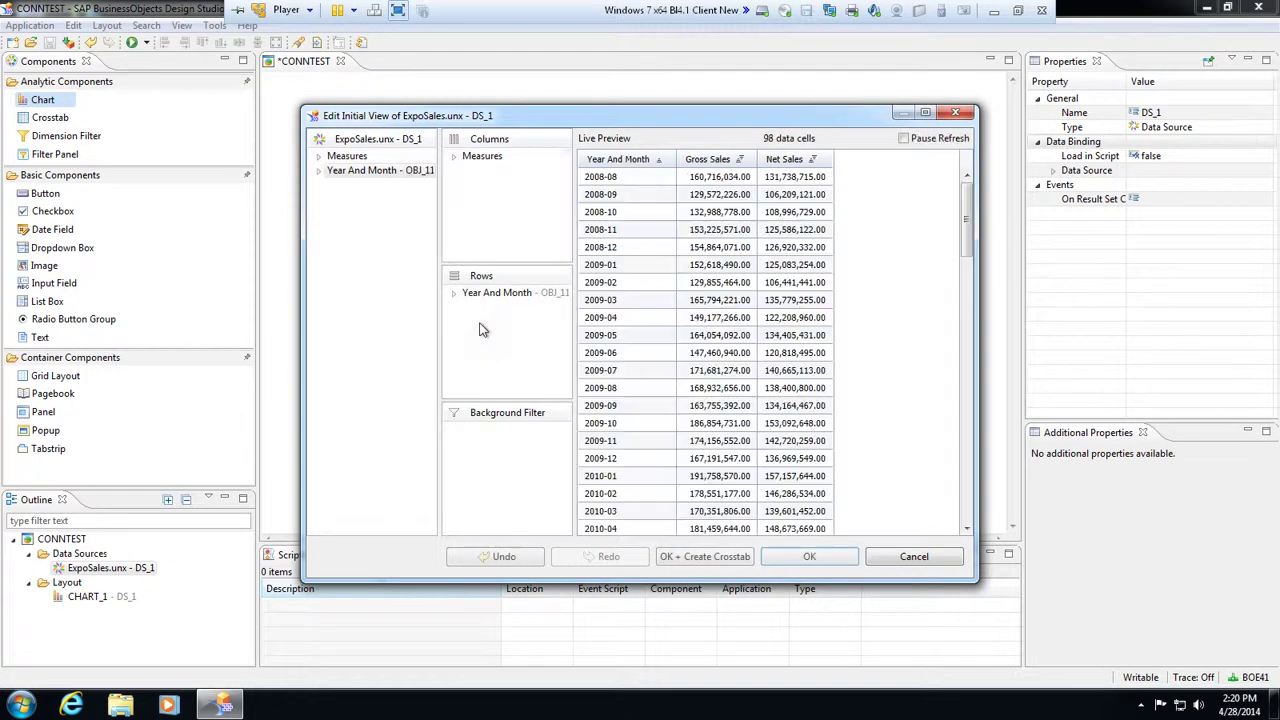
click(809, 556)
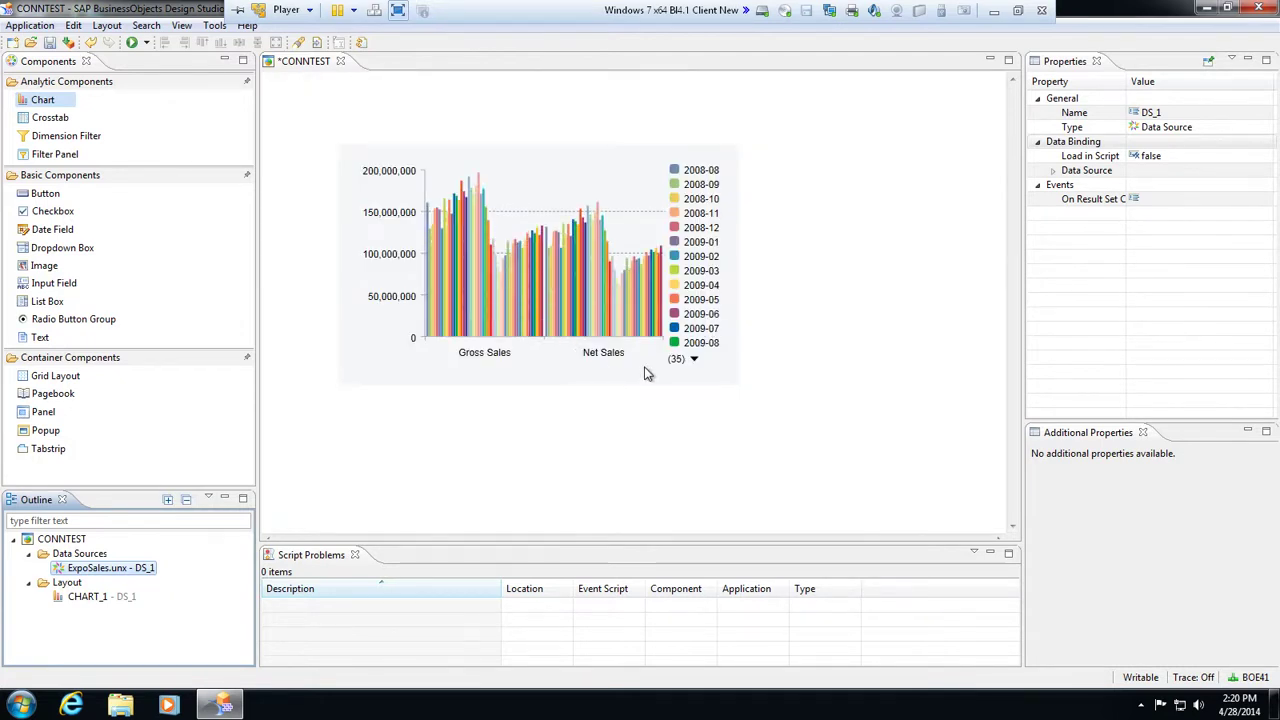
Set CHART_1's chart type to Line and Swap Axes to true
click(645, 367)
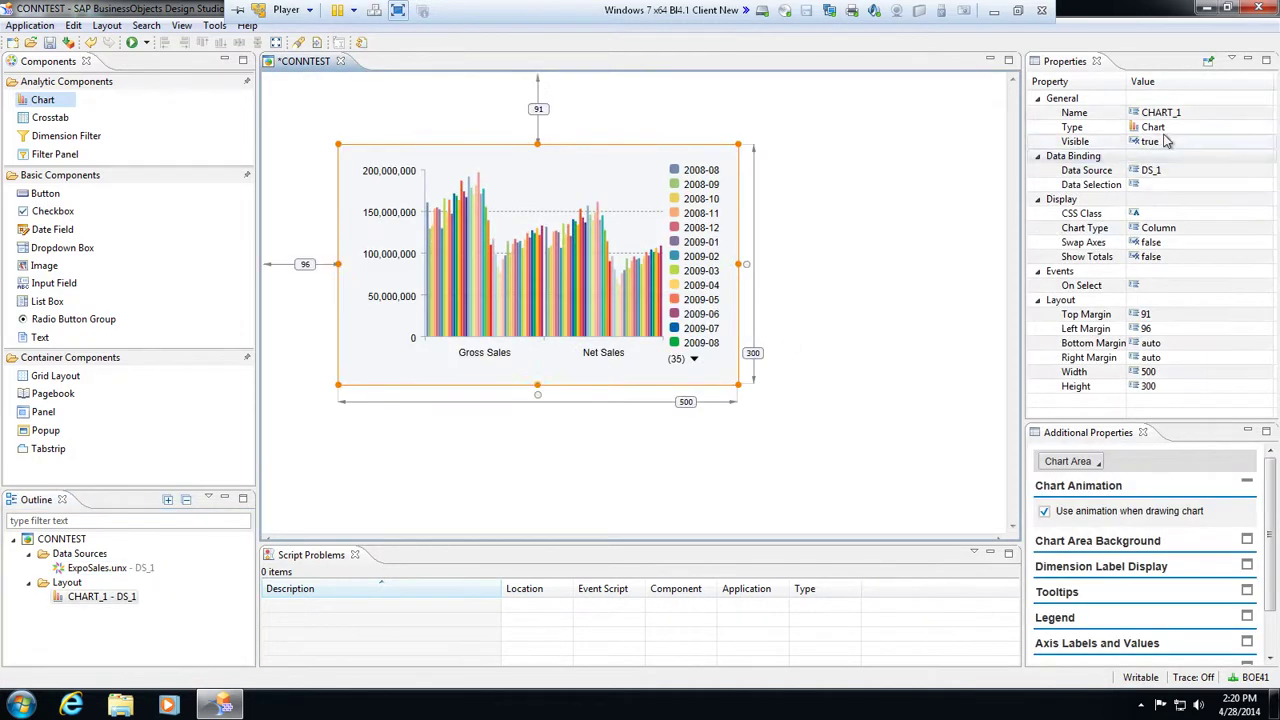
click(1172, 129)
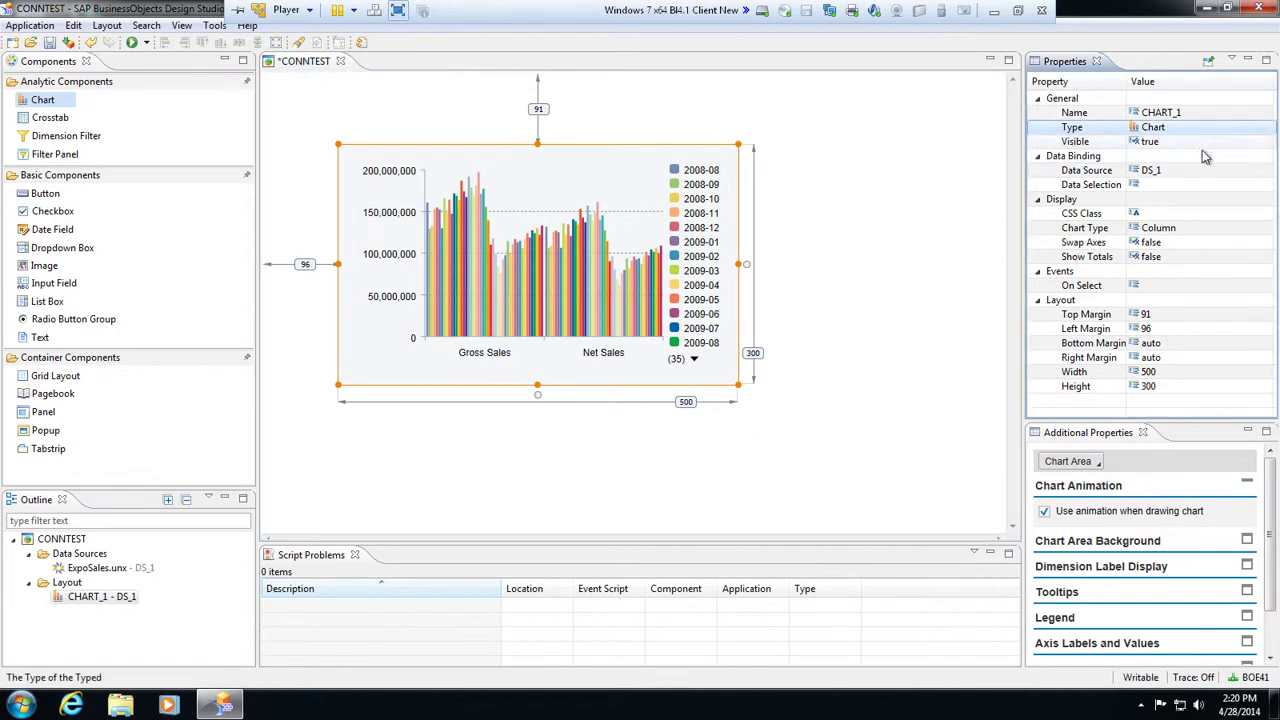
click(1245, 228)
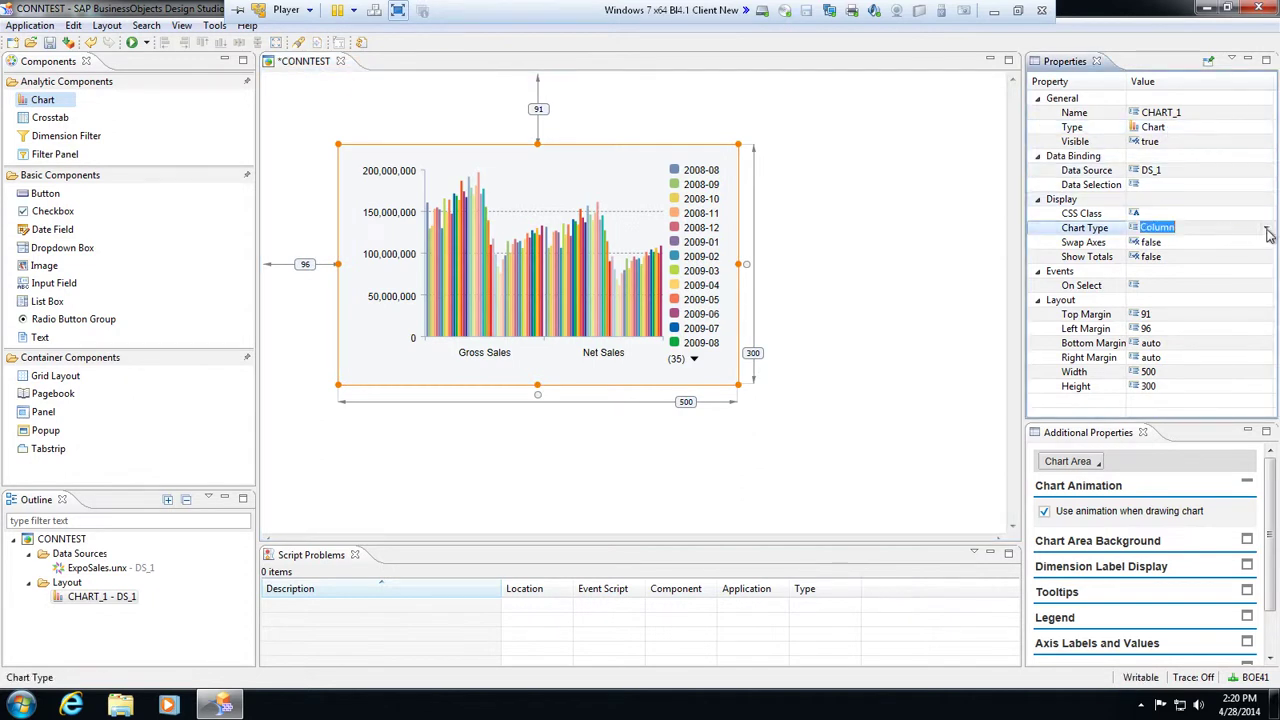
click(1266, 229)
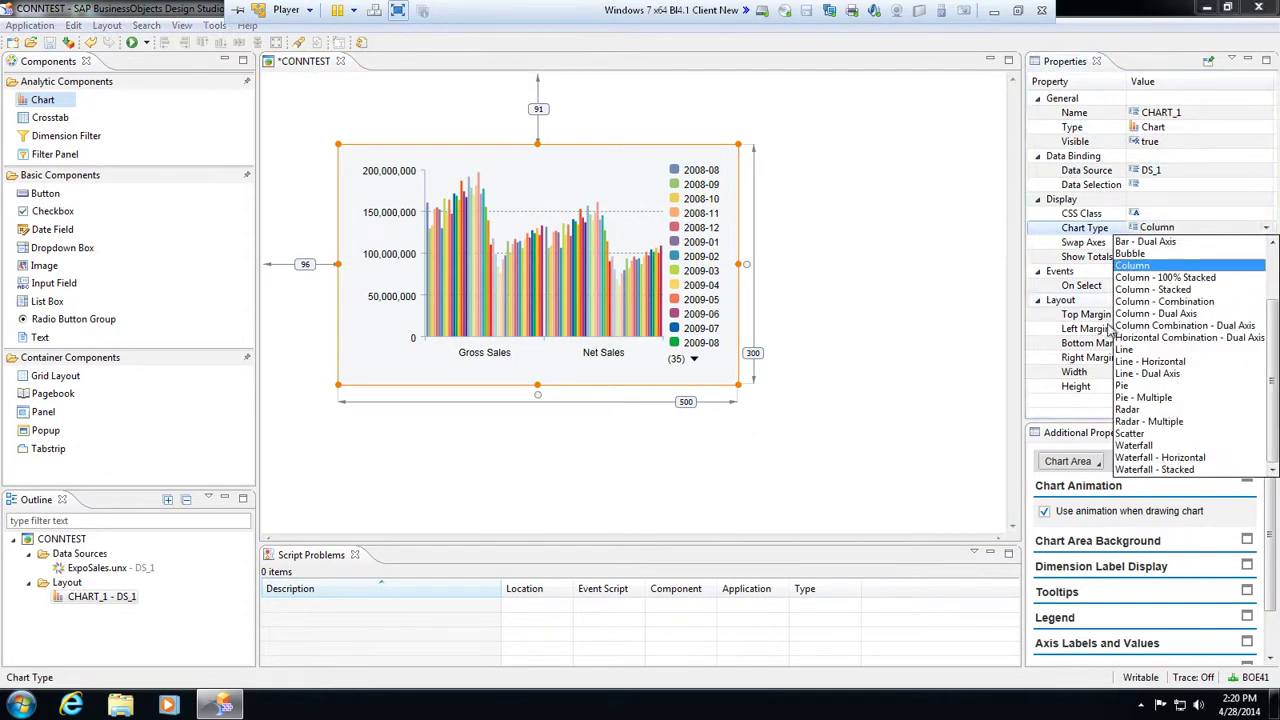
click(1135, 350)
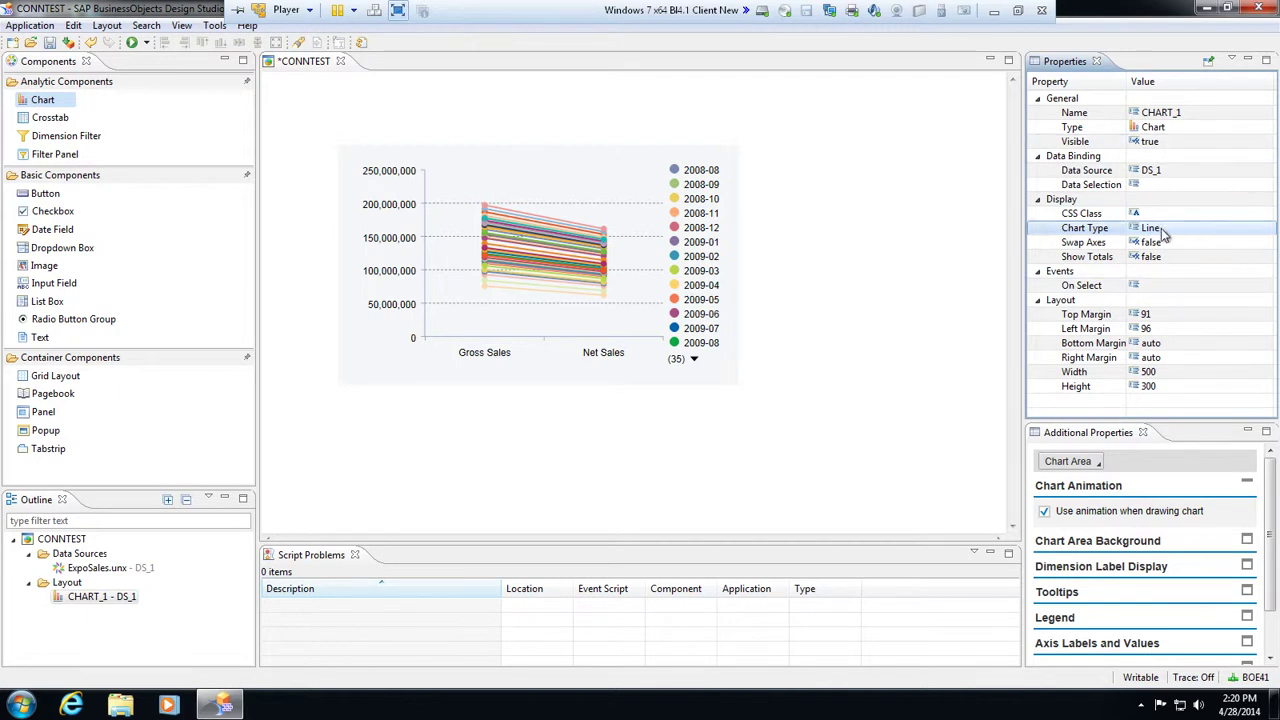
click(1188, 249)
click(1270, 243)
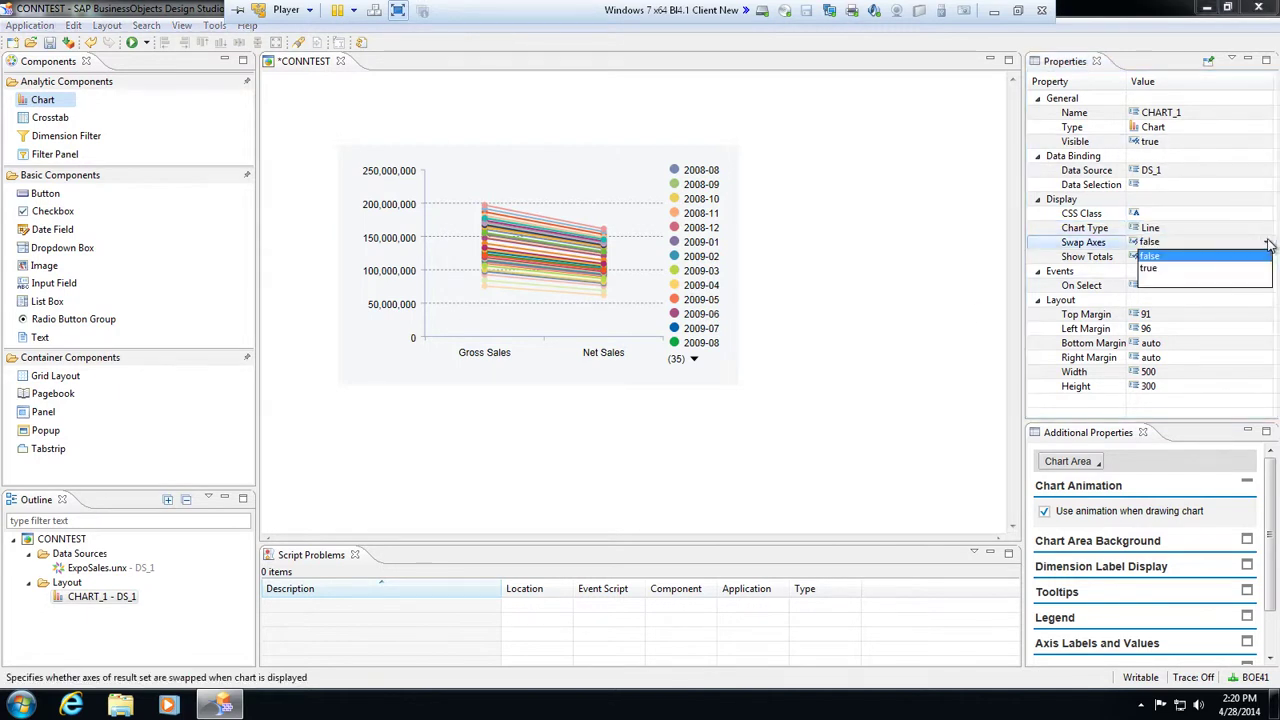
click(1195, 270)
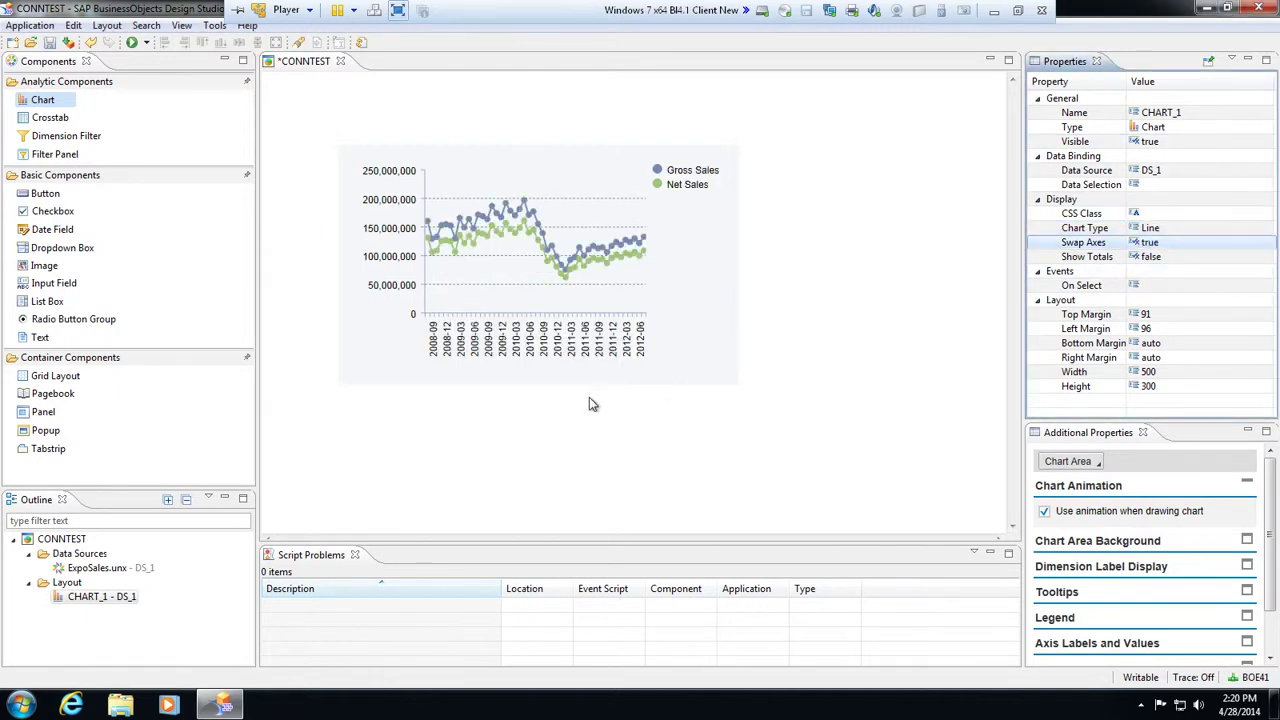
Shift the chart up and left on the canvas and save CONNTEST
drag(603, 162, 557, 150)
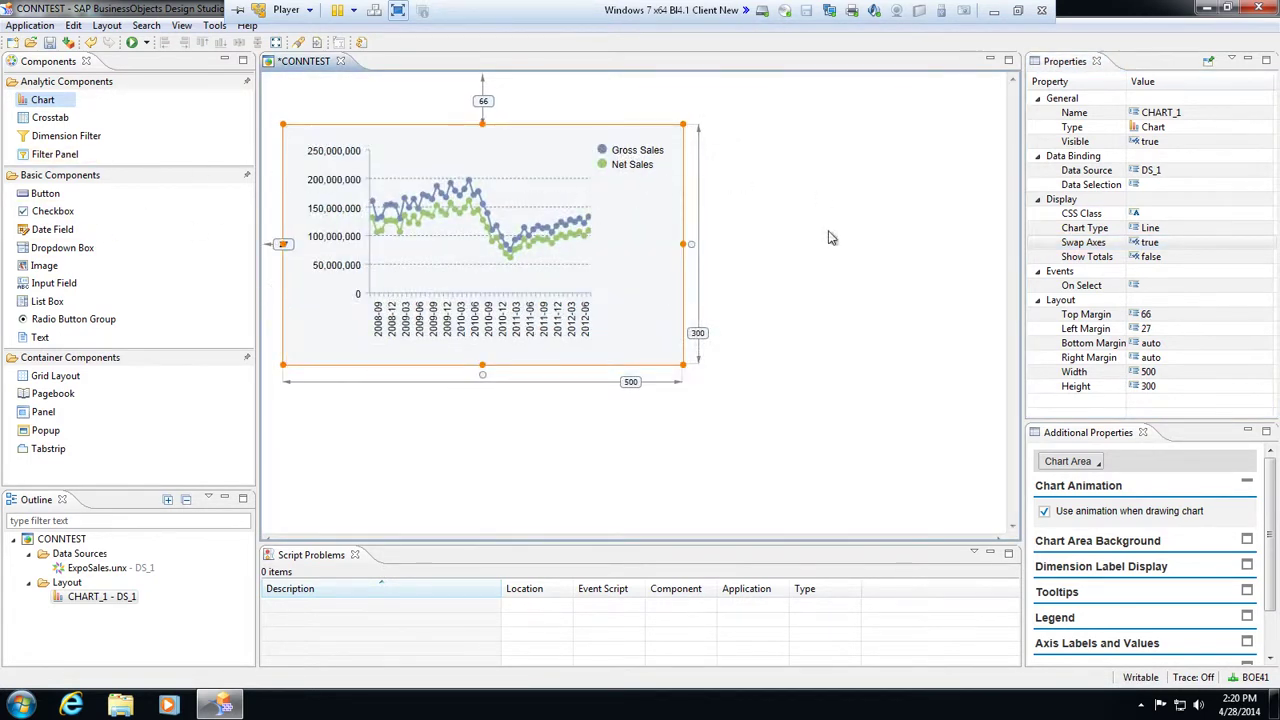
click(53, 44)
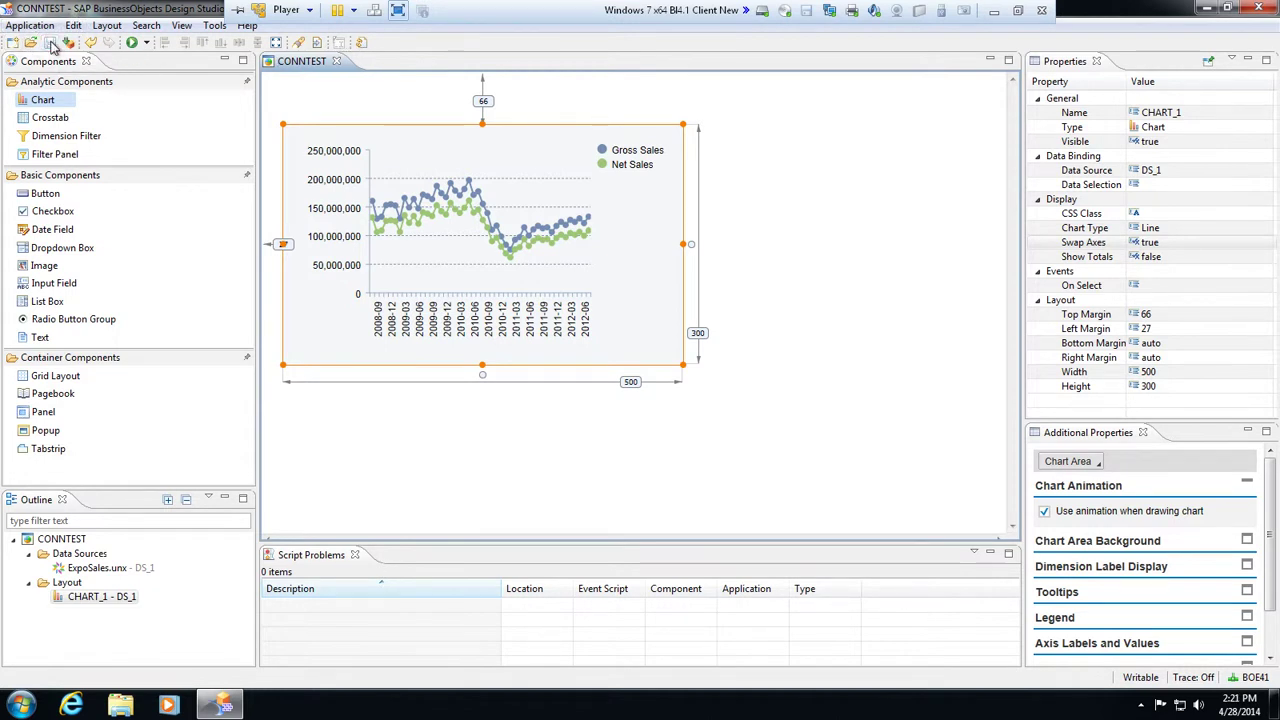
click(40, 26)
click(43, 28)
click(72, 706)
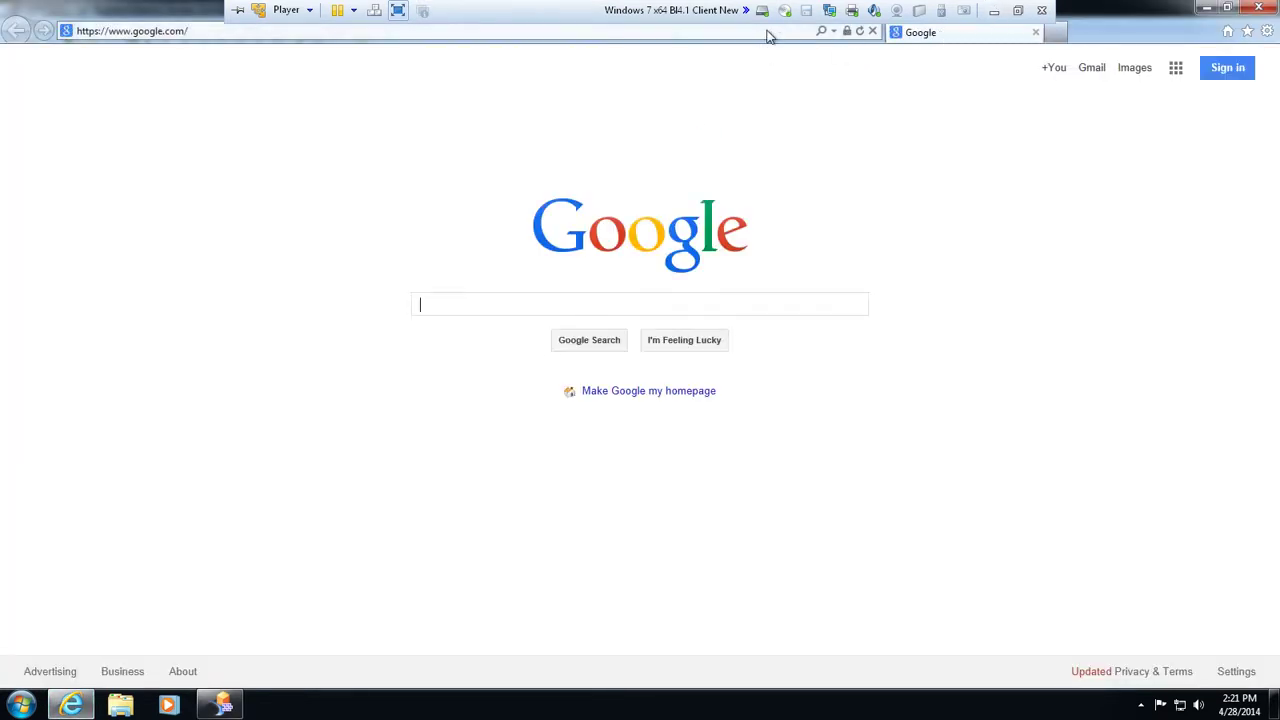
click(766, 30)
text(http://boe41/BOE/BI)
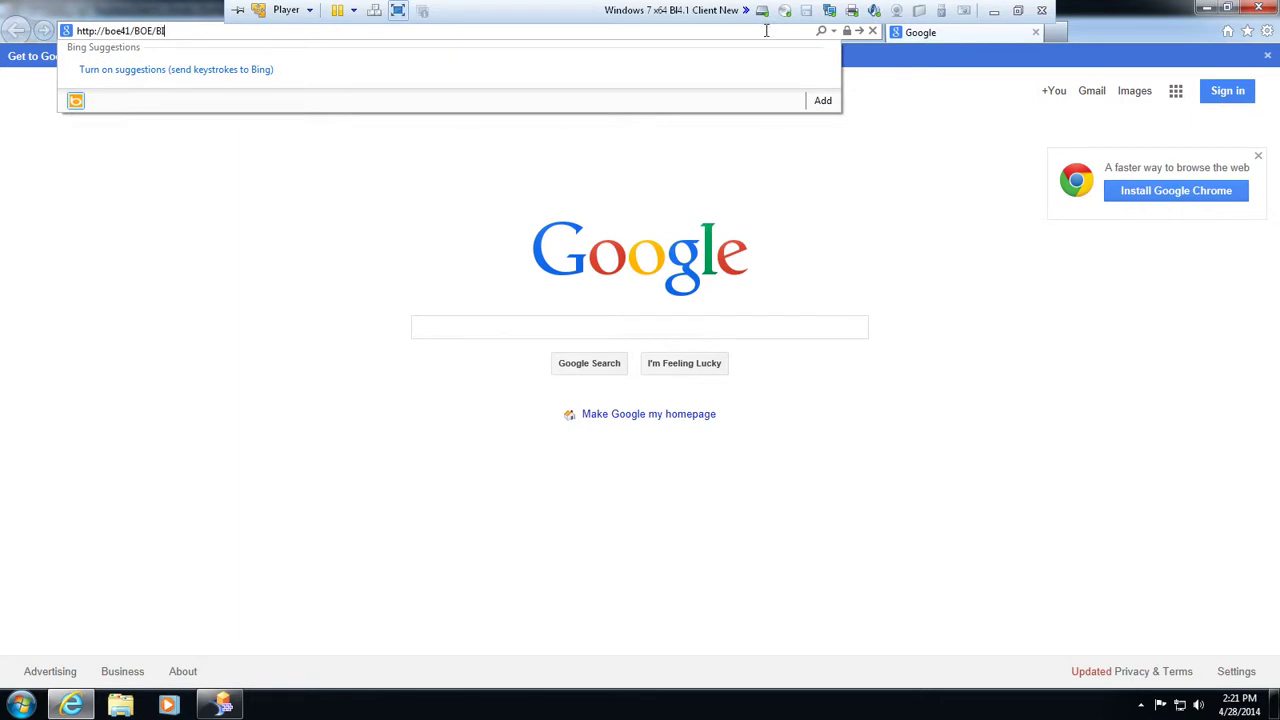
key(Return)
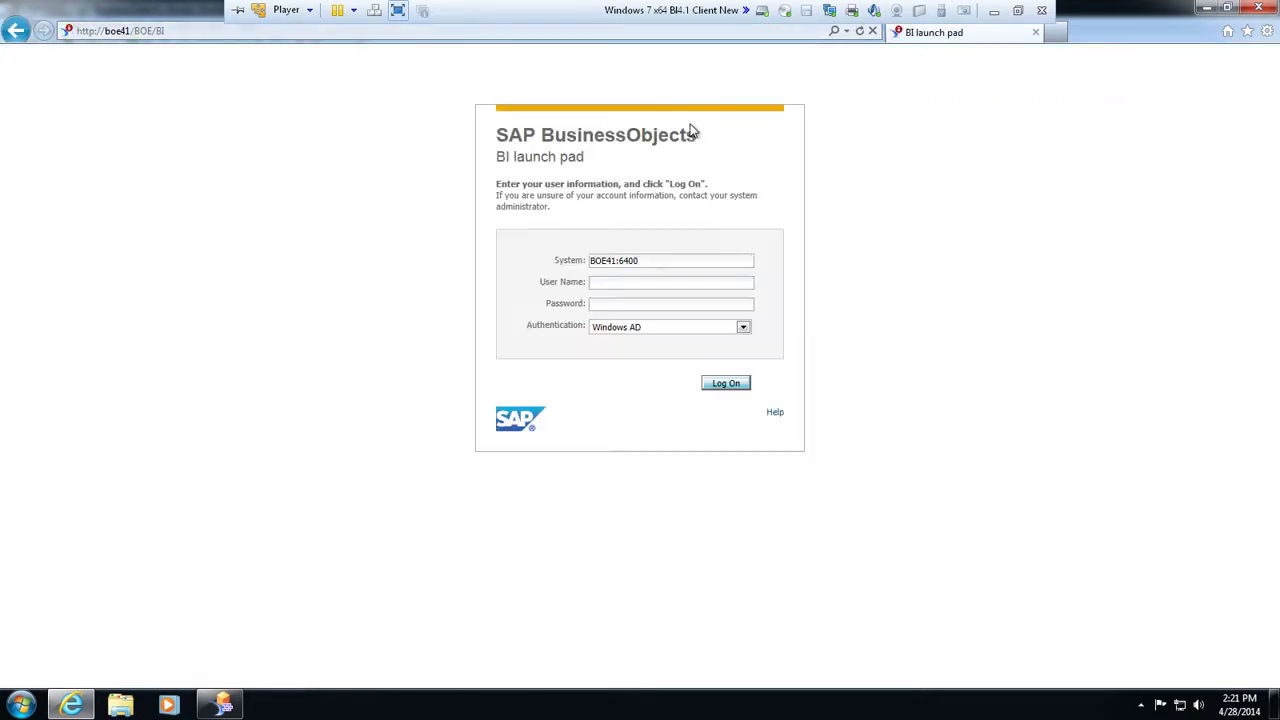
click(675, 288)
key(Tab)
text(************)
key(Tab)
key(Return)
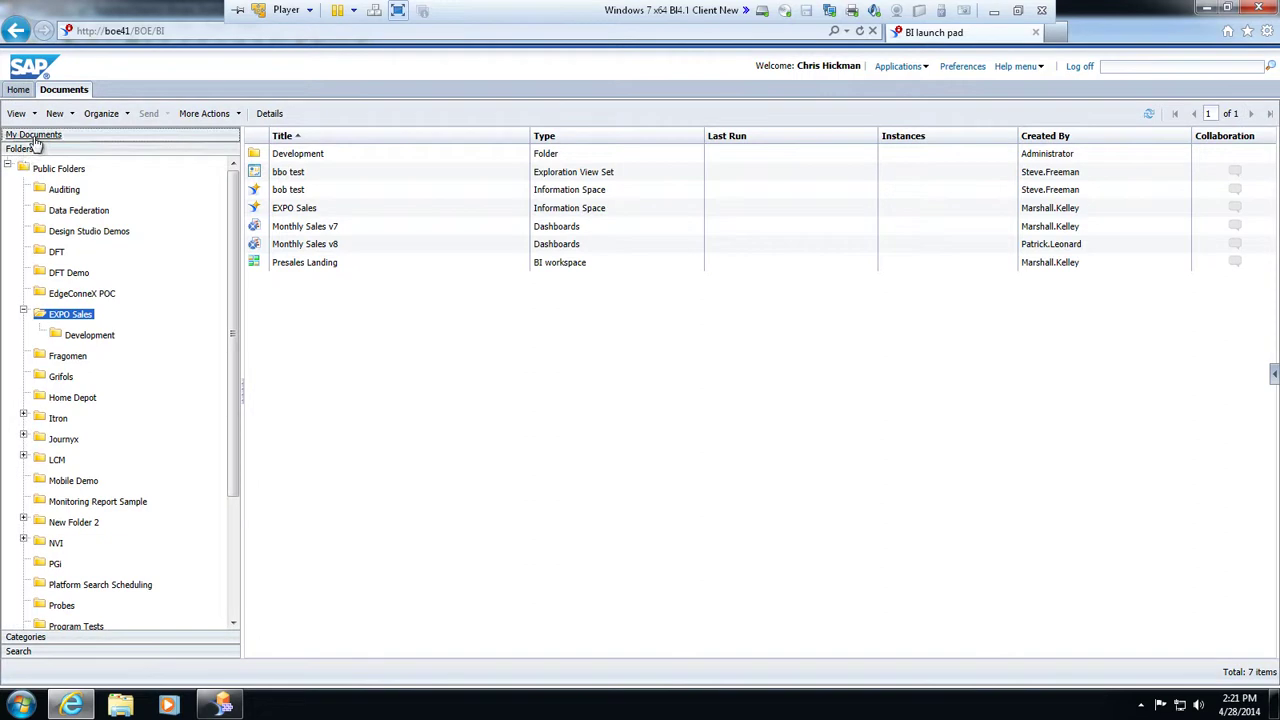
View the CONNTEST application from My Documents to display its line chart
click(35, 137)
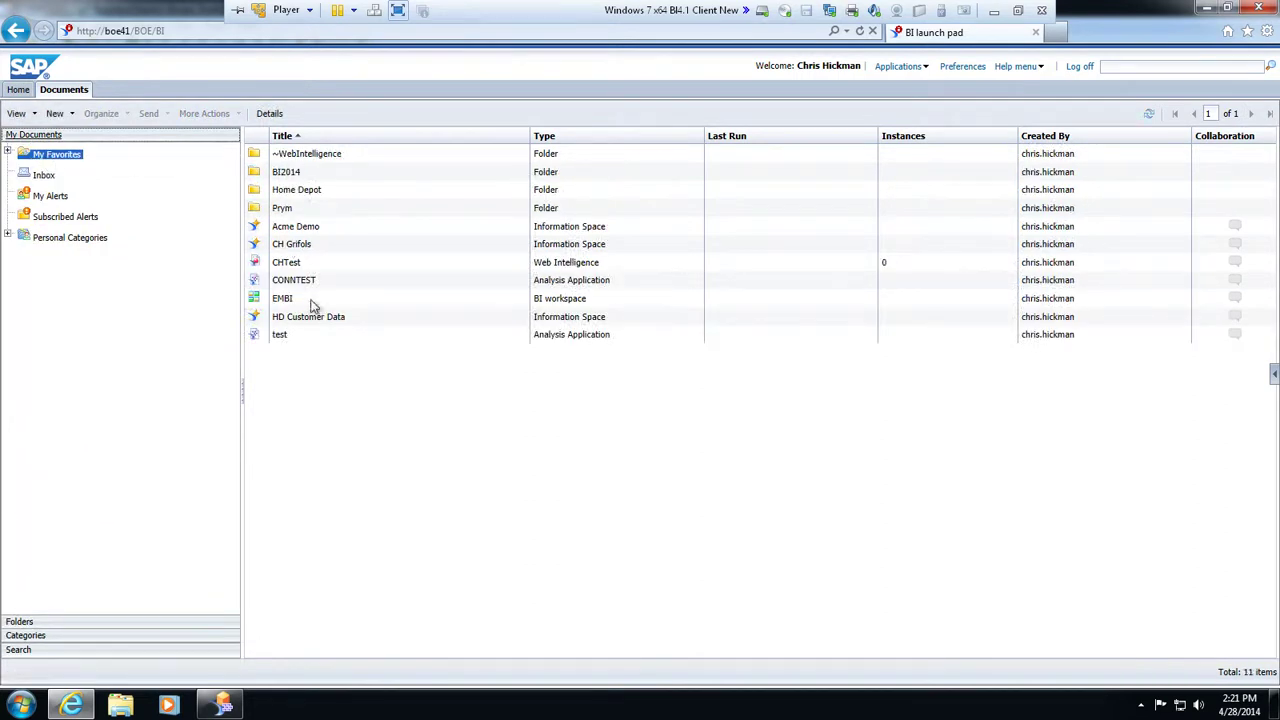
click(306, 283)
right_click(306, 285)
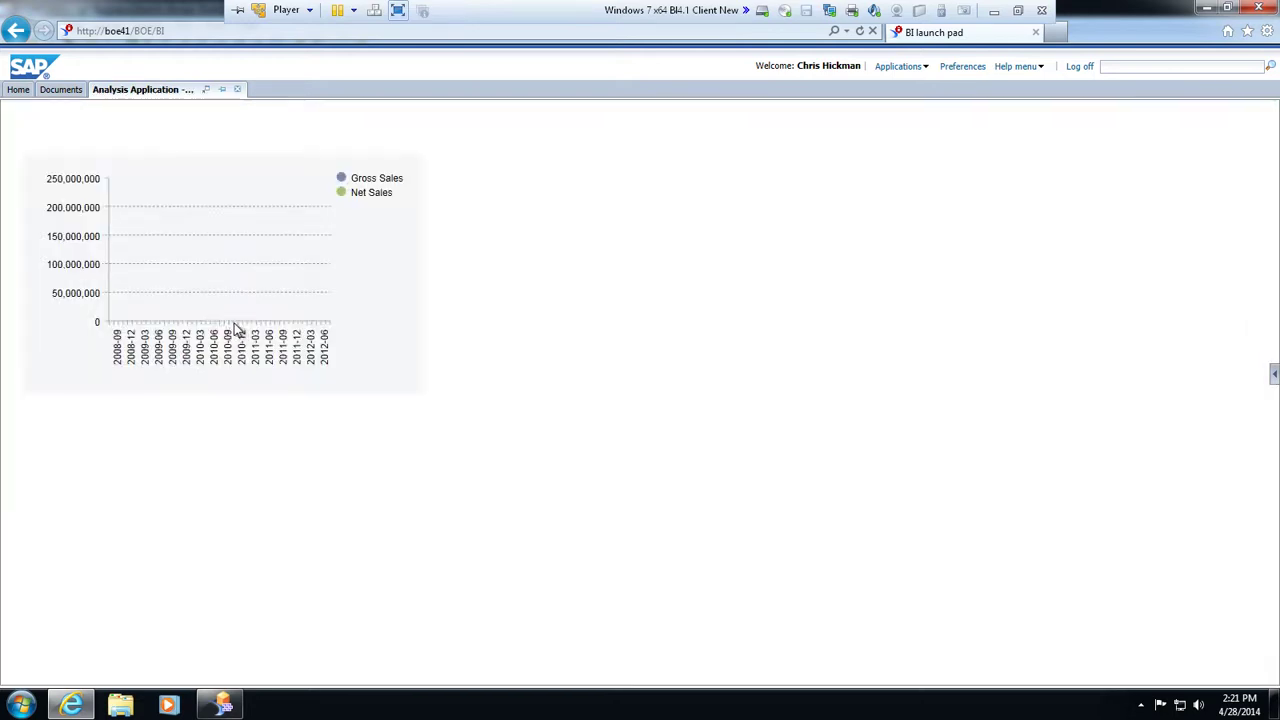
mouse_move(250, 265)
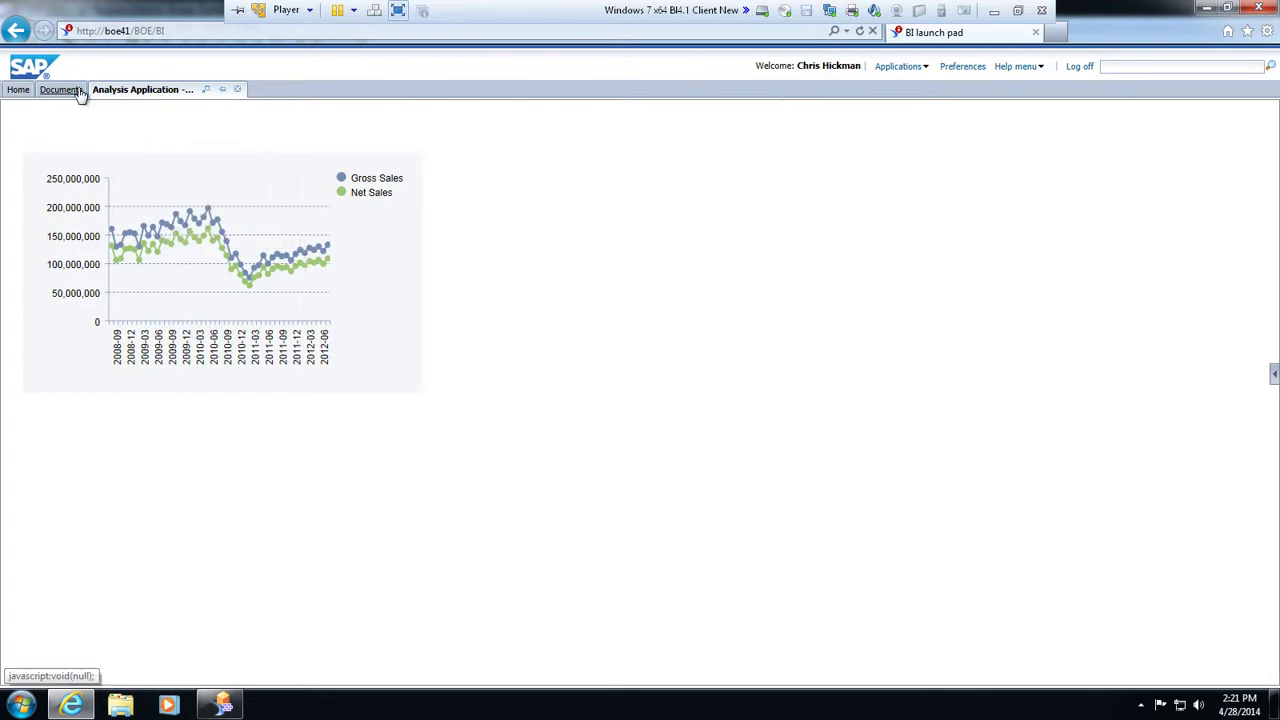
Enable Display on mobile in CONNTEST's Mobile Properties and save
click(74, 90)
right_click(309, 285)
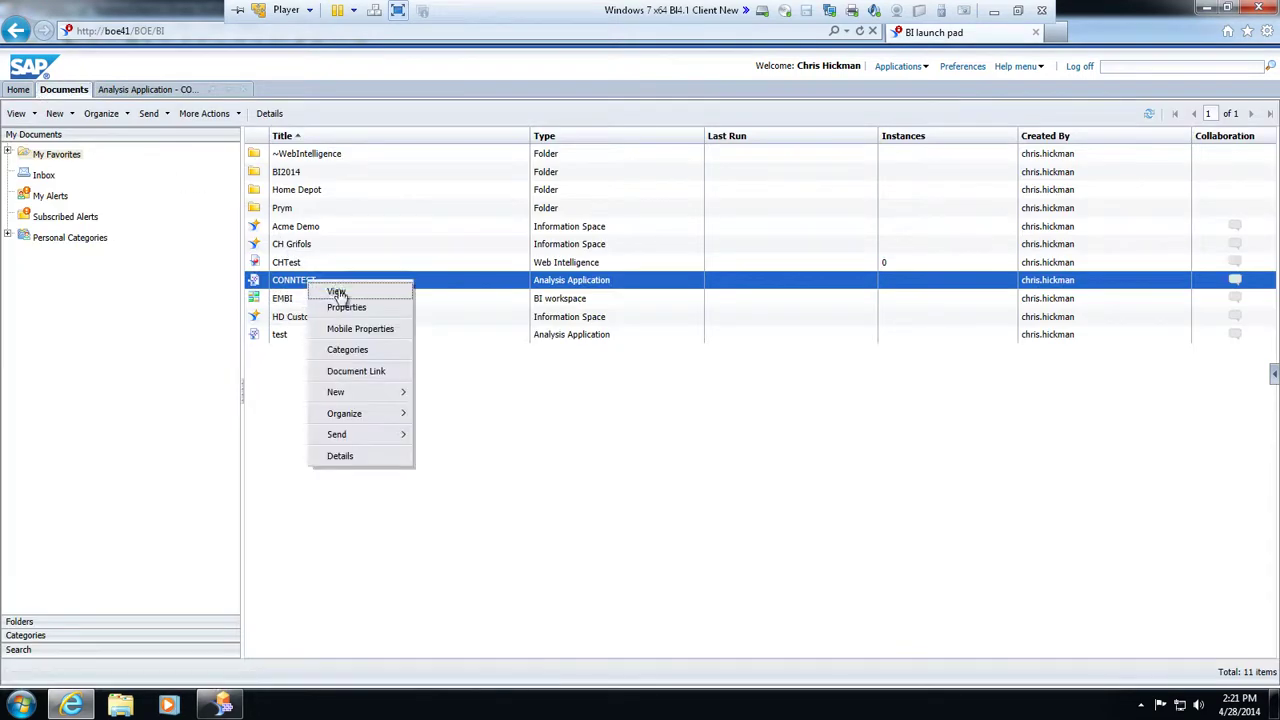
click(358, 329)
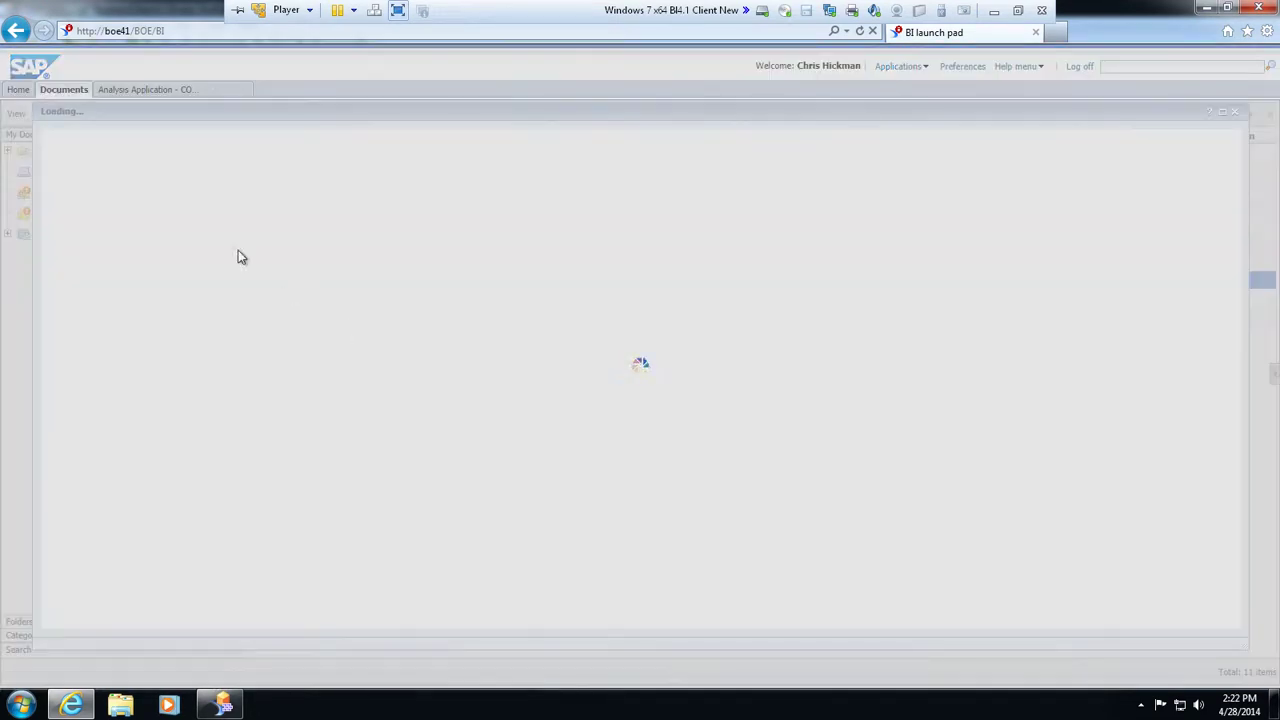
click(74, 171)
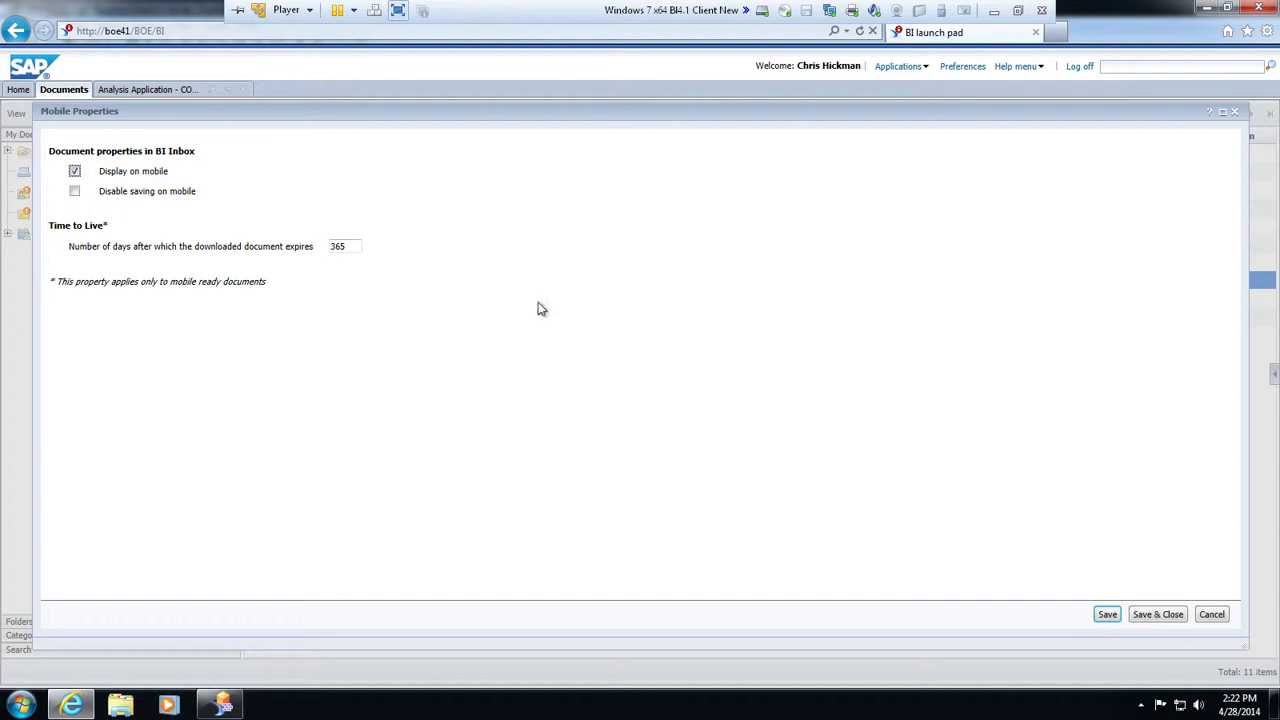
click(1157, 614)
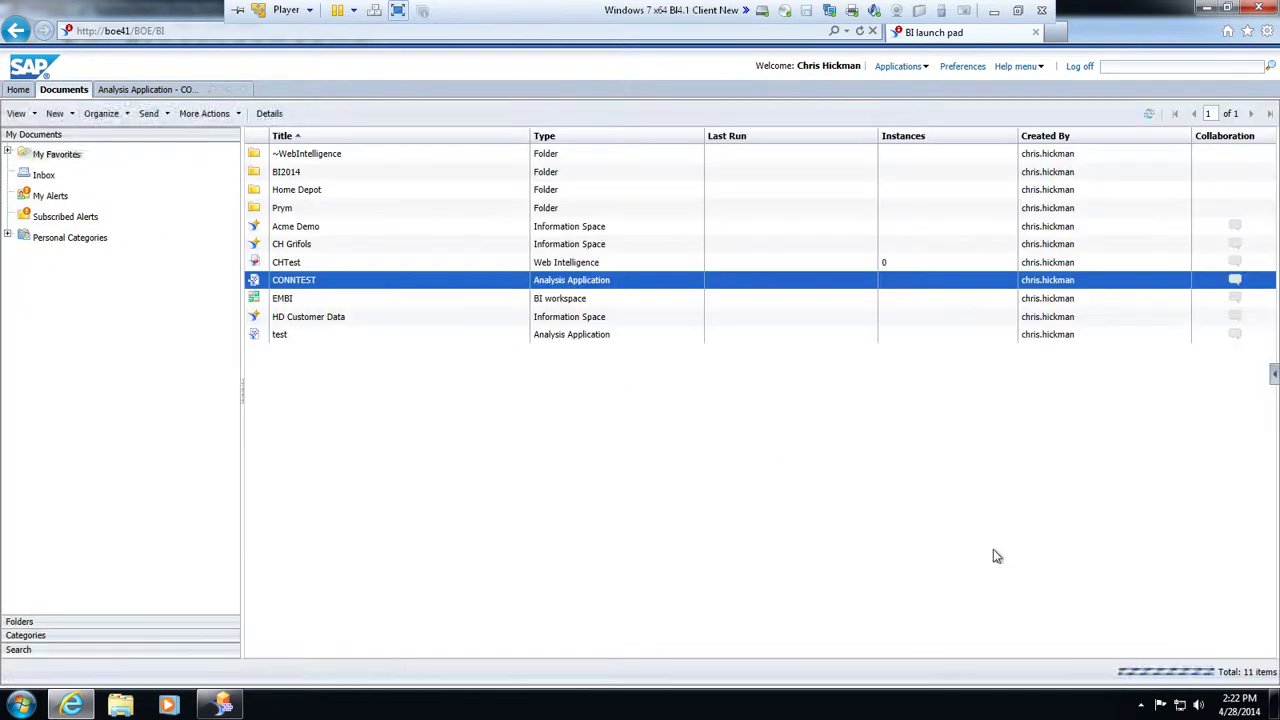
Assign CONNTEST to the Corporate Categories > Mobile category
right_click(417, 283)
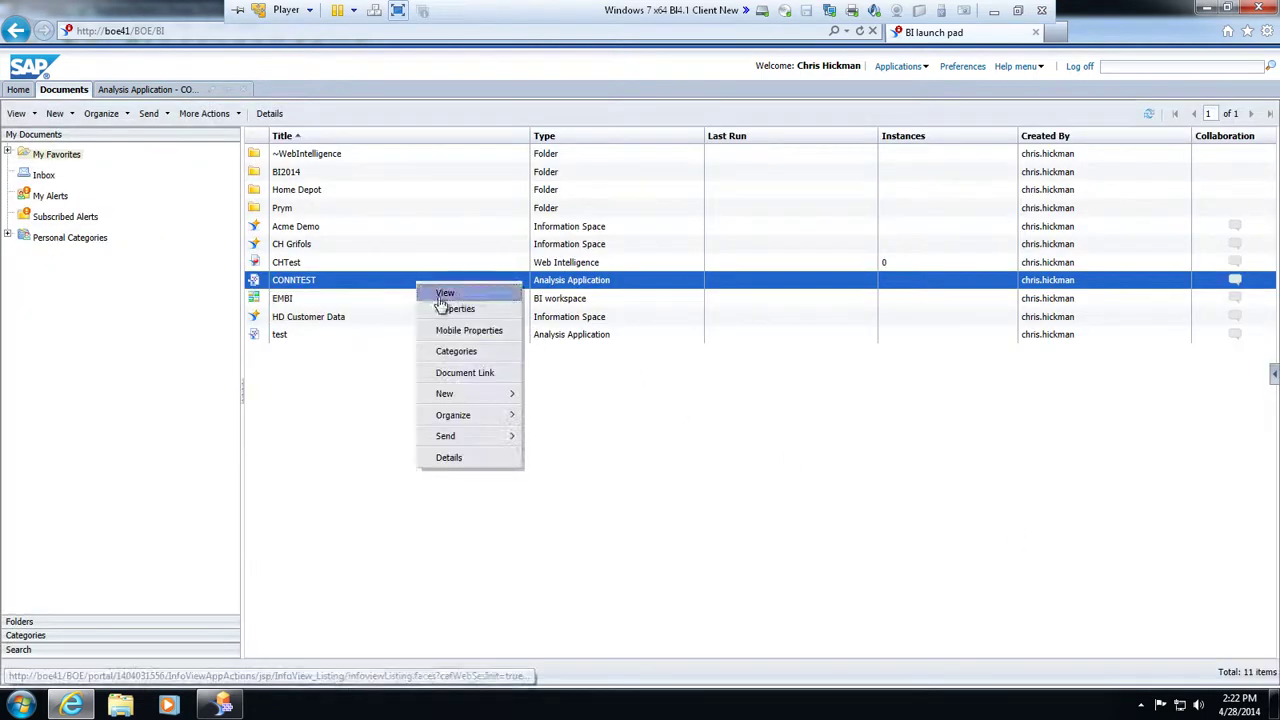
click(456, 351)
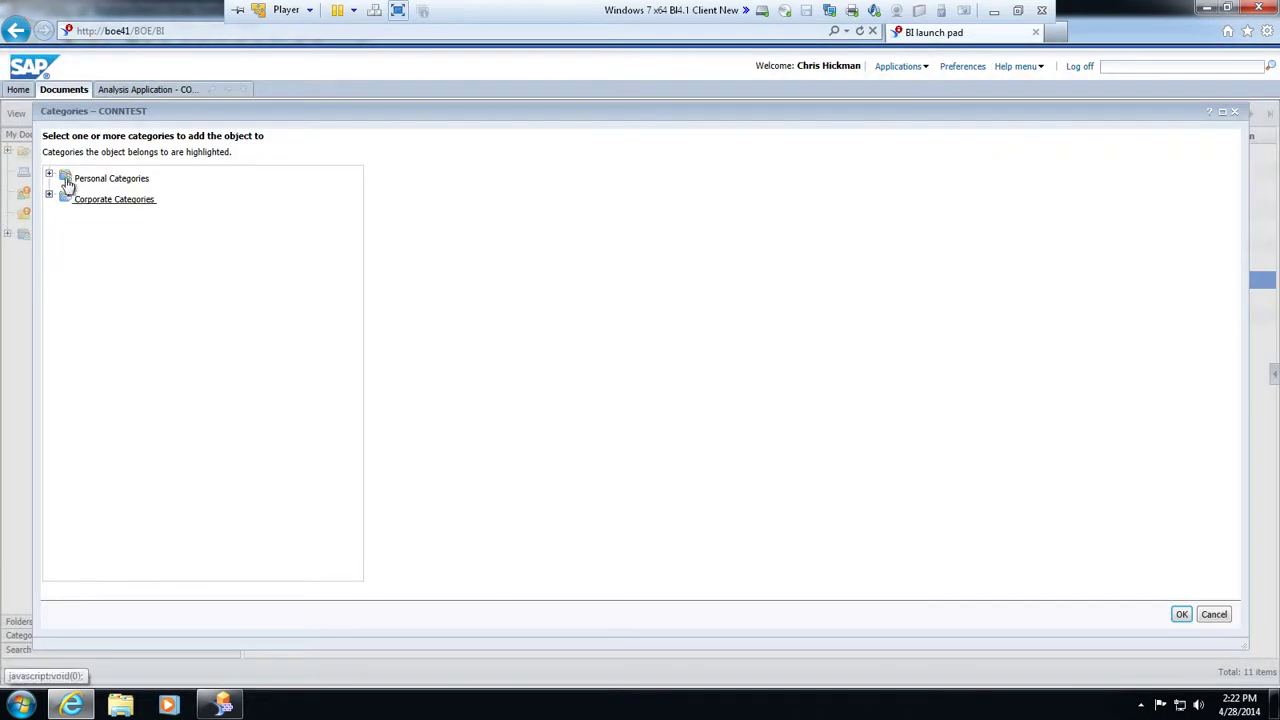
click(49, 175)
click(49, 237)
click(103, 262)
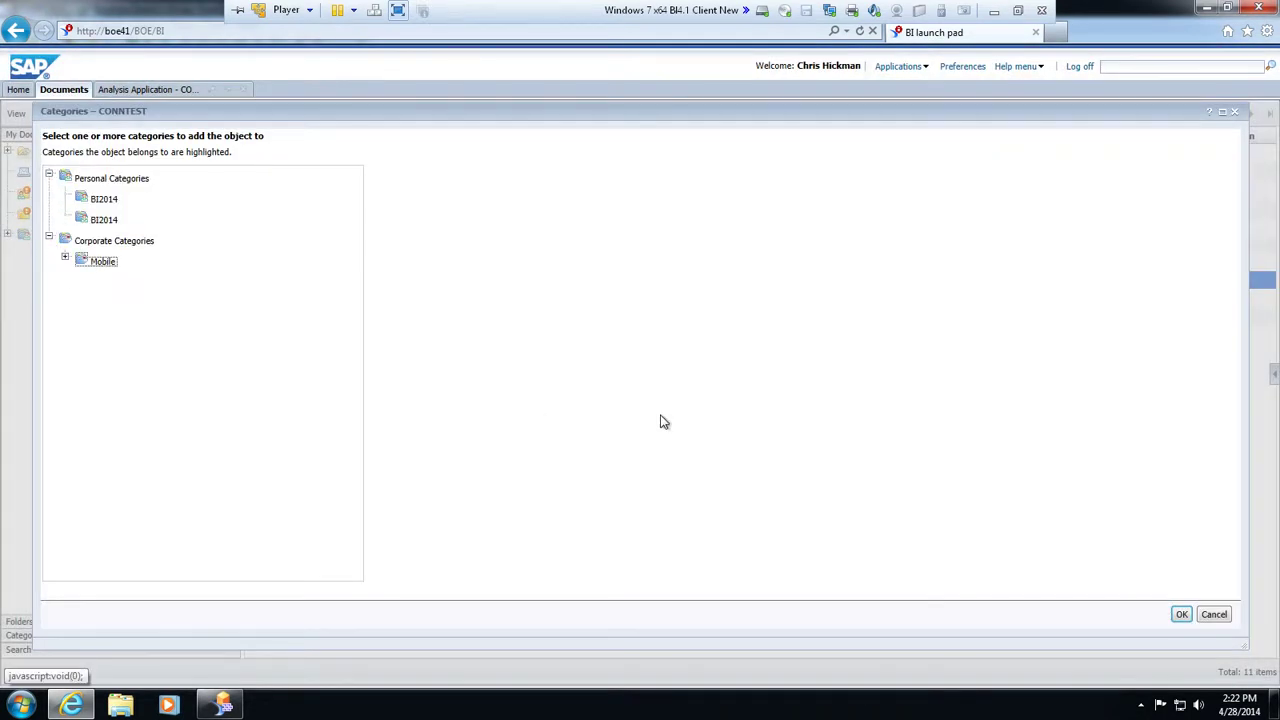
click(1180, 614)
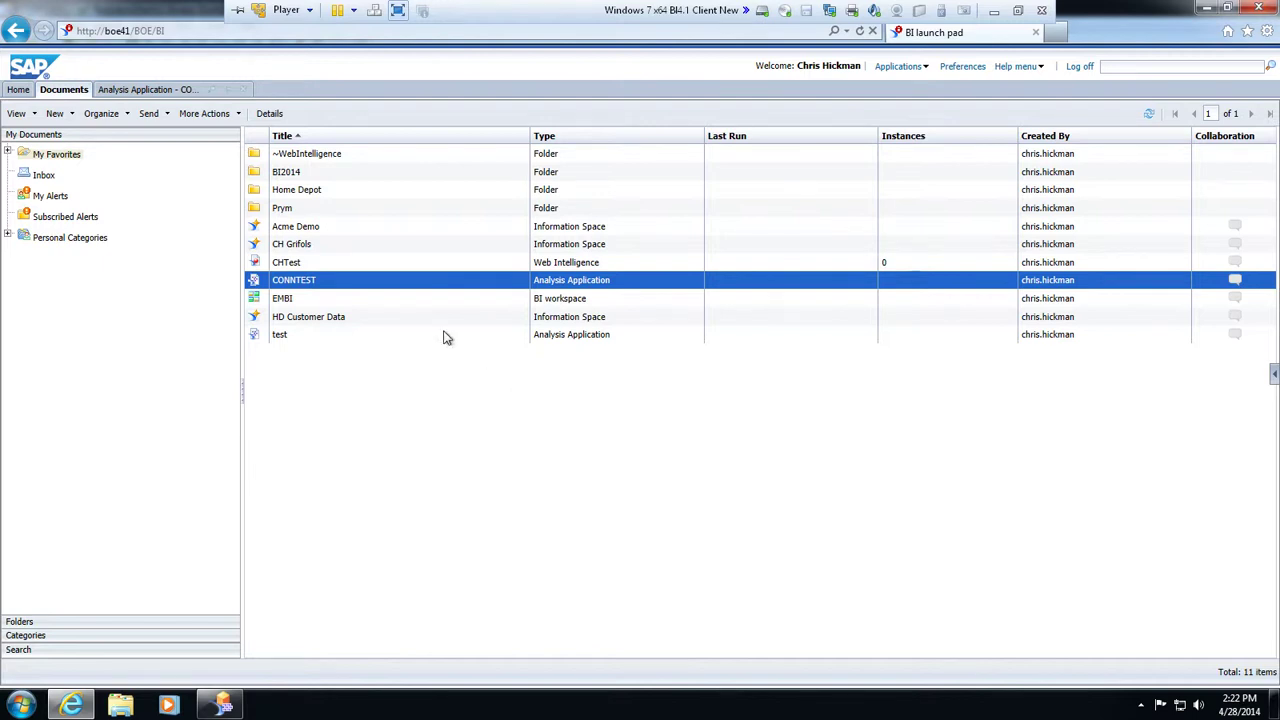
Switch back to the Analysis Application - CONNTEST tab, then minimize the VMware Player window
click(164, 91)
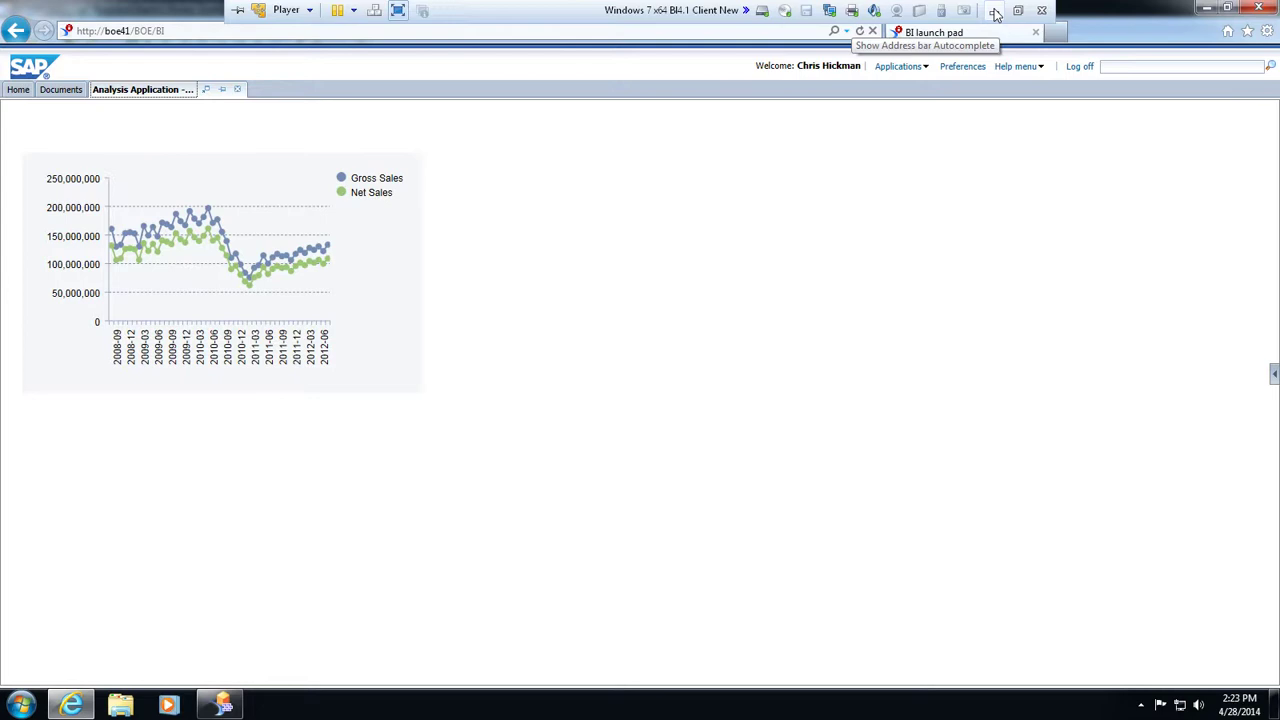
click(994, 11)
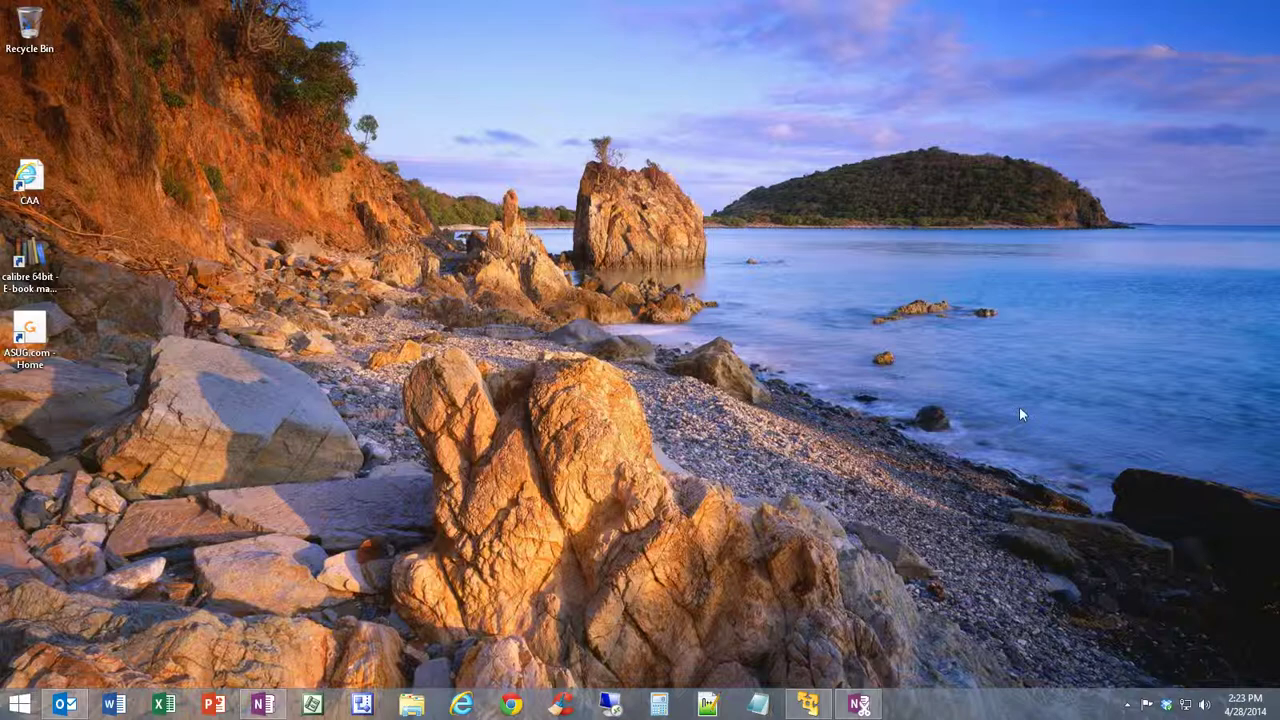